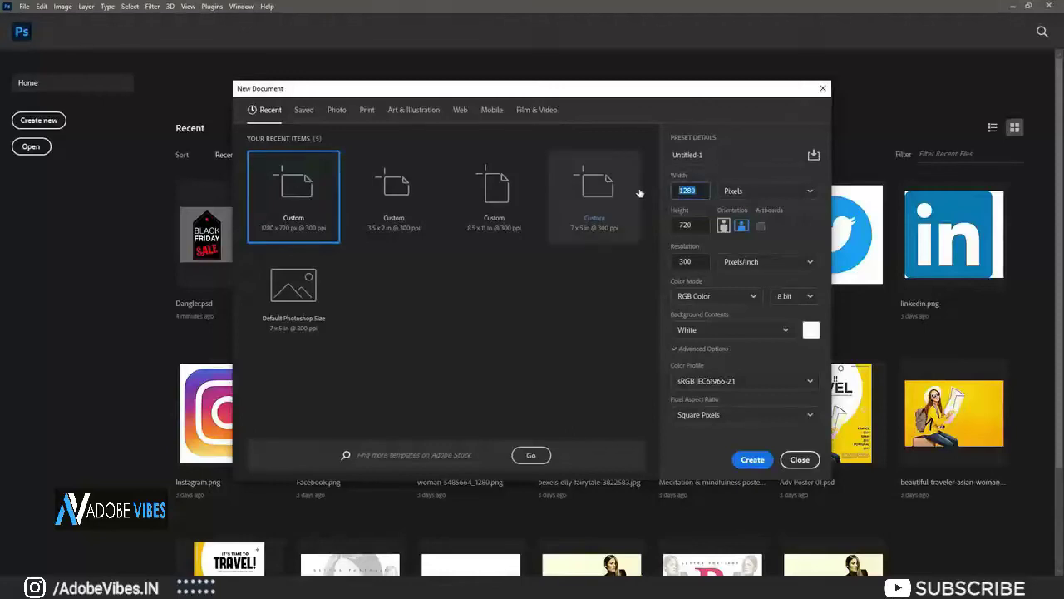
- Create a new 770 × 150 pixel white document, fitted to the window and zoomed to 200%
type("770")
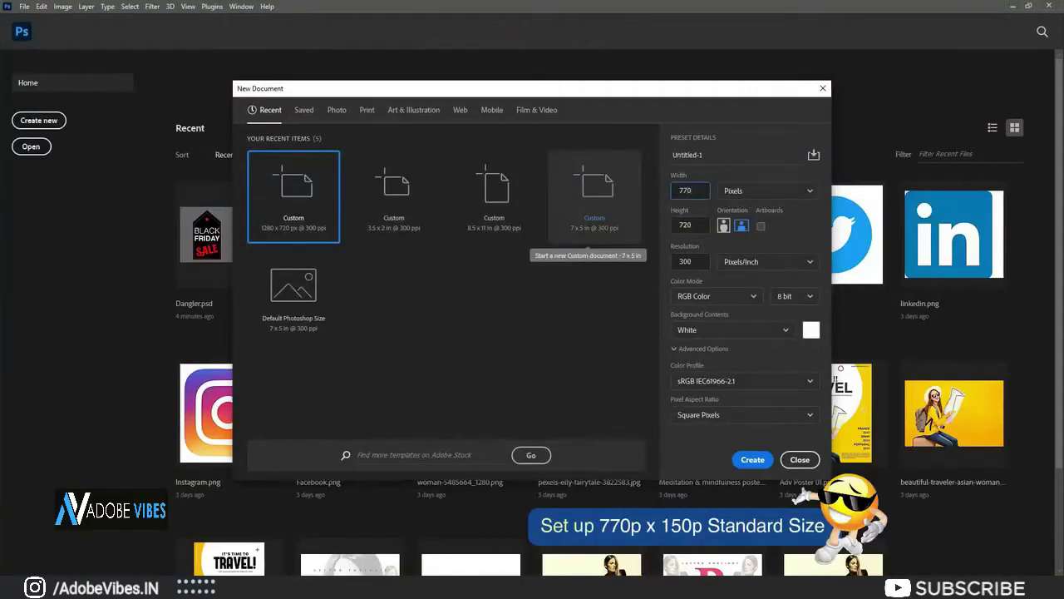
key("Tab")
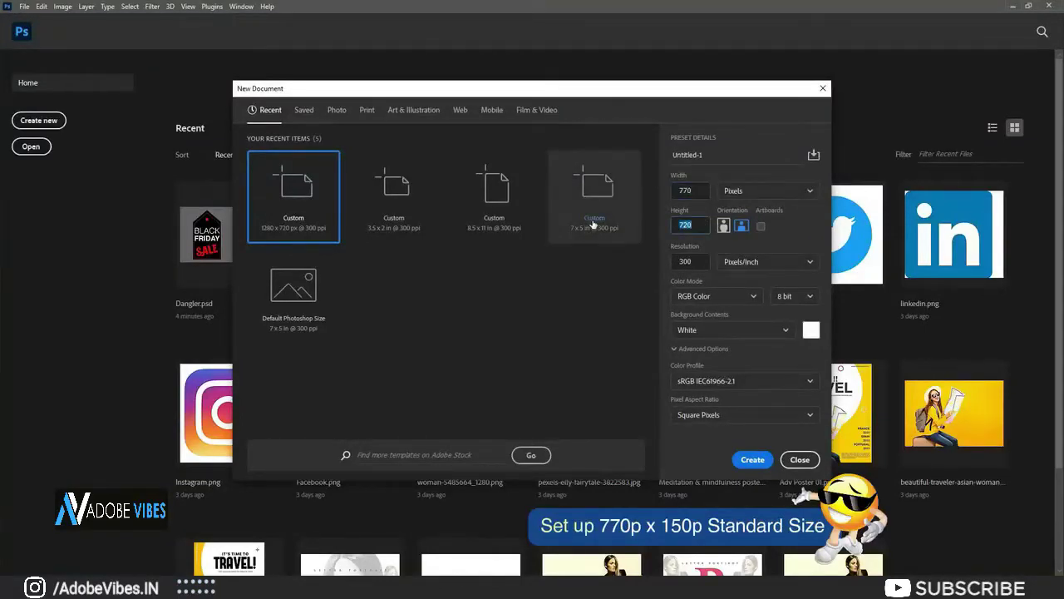
type("150")
key("Return")
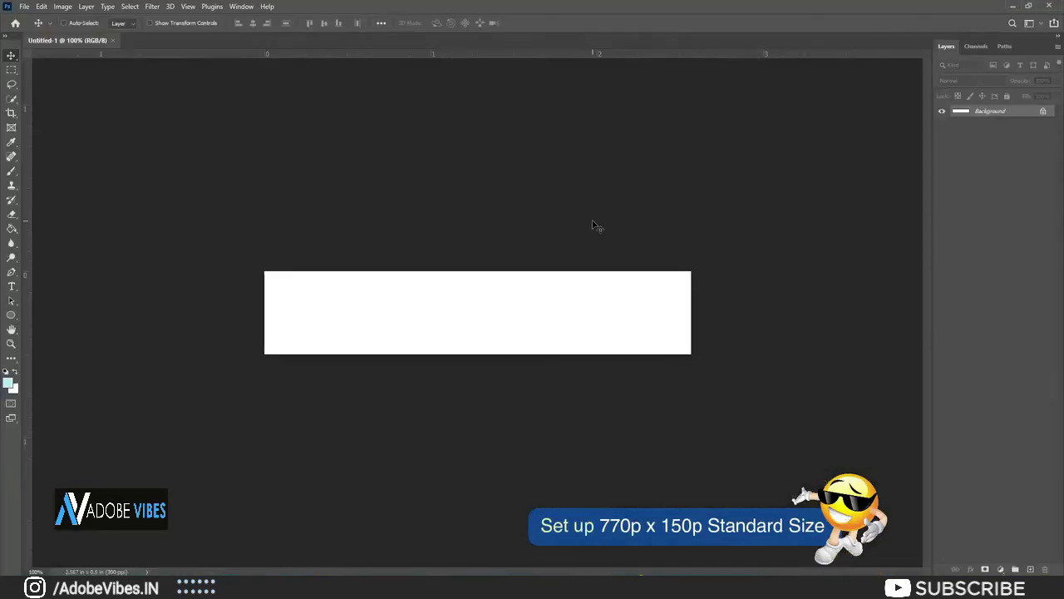
key("ctrl+0")
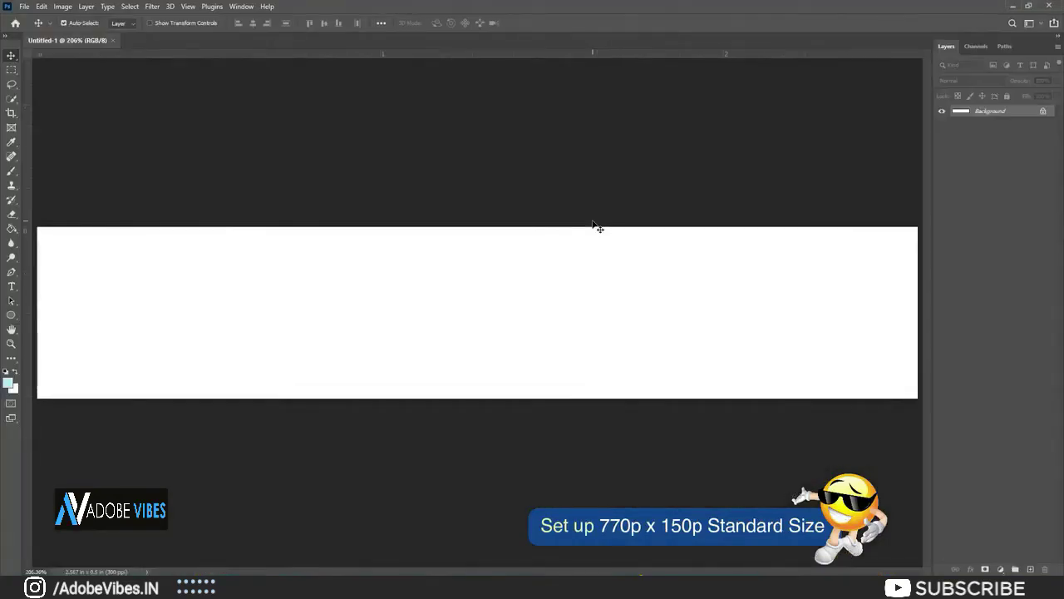
key("ctrl+minus")
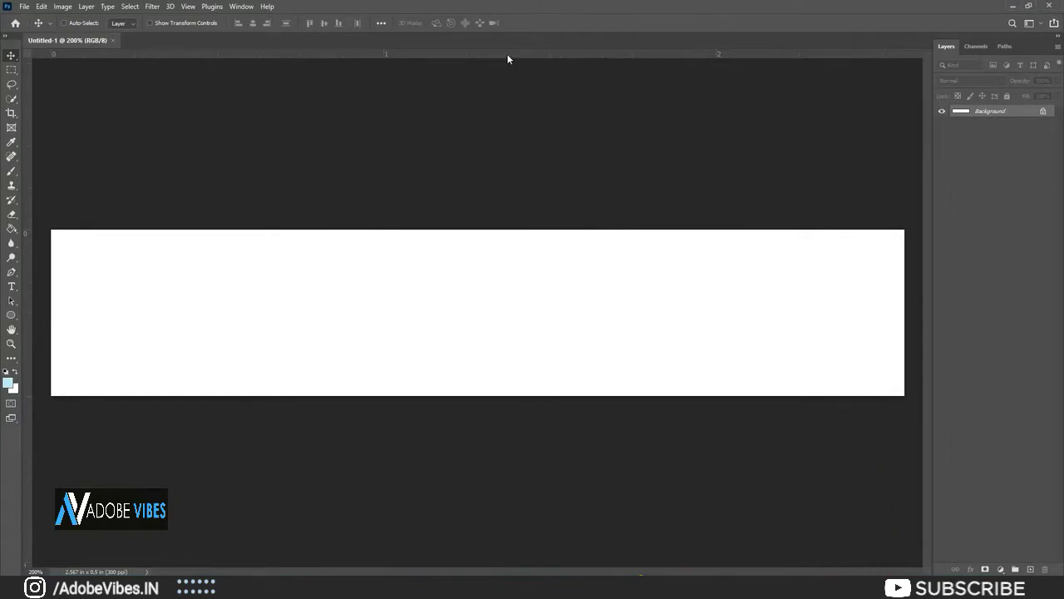
- Add a mid-height horizontal guide, a new Layer 1, and dark blue foreground colour #0e5678
left_click_drag(507, 54, 507, 312)
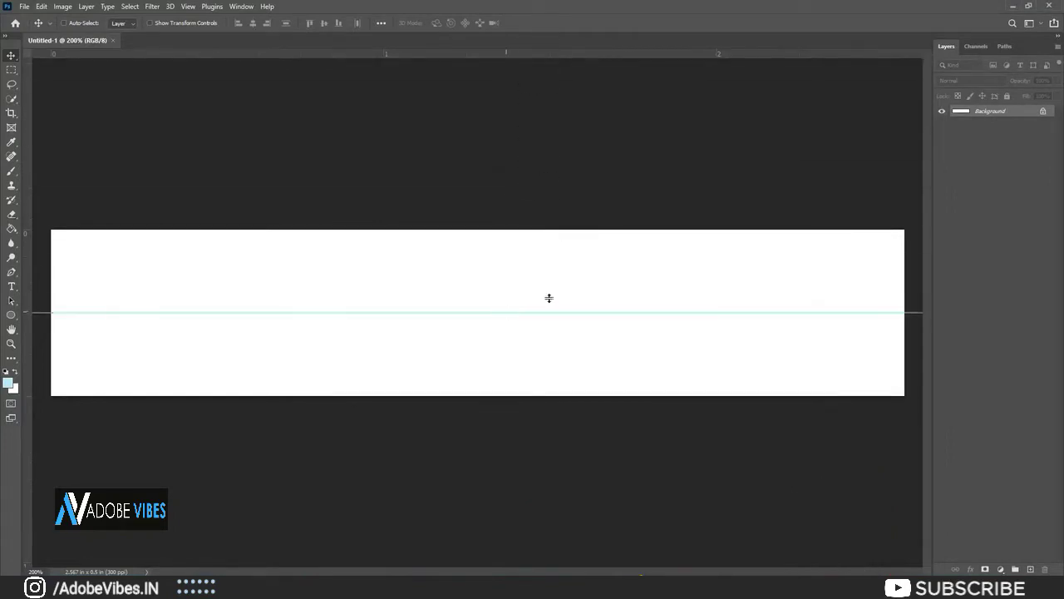
left_click(1031, 568)
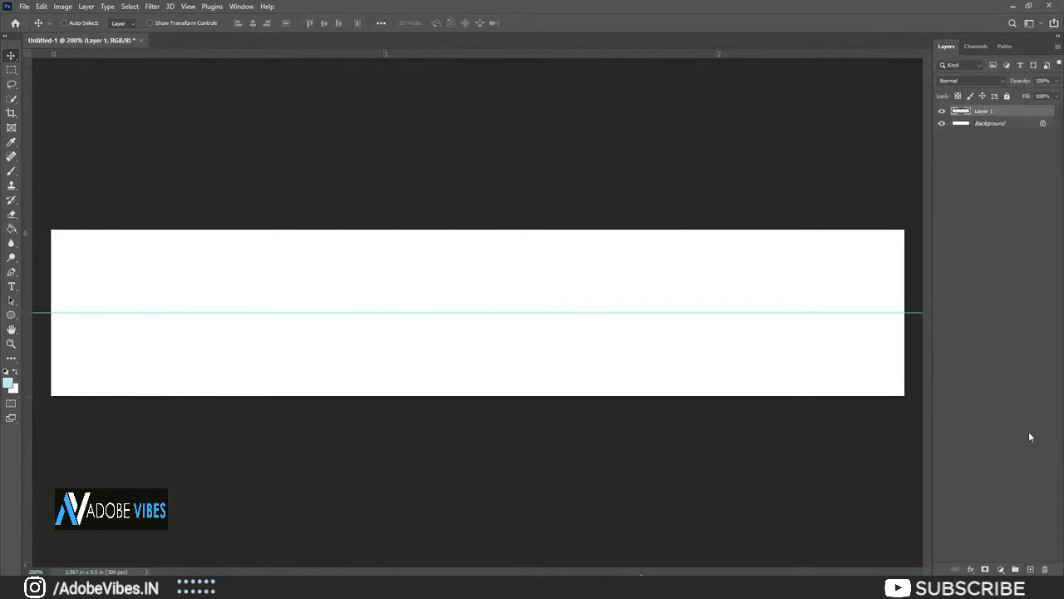
left_click(9, 384)
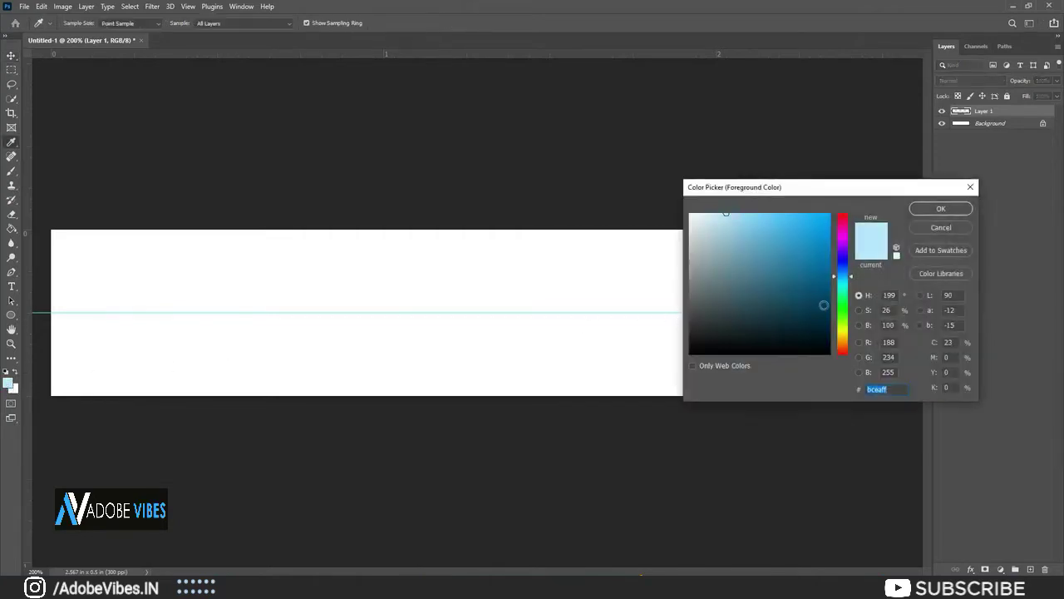
left_click_drag(823, 305, 814, 287)
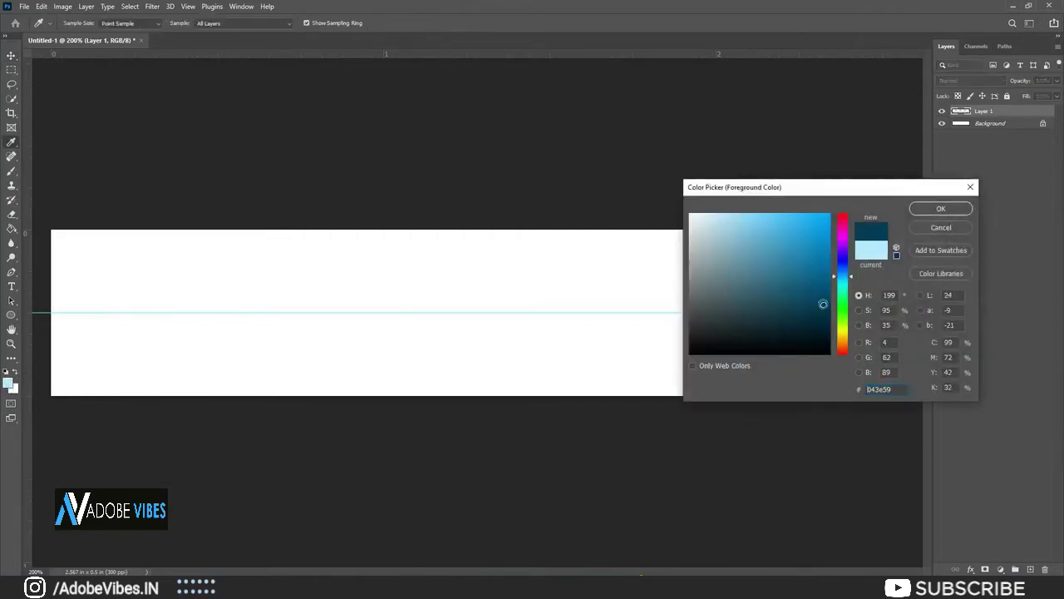
left_click(924, 208)
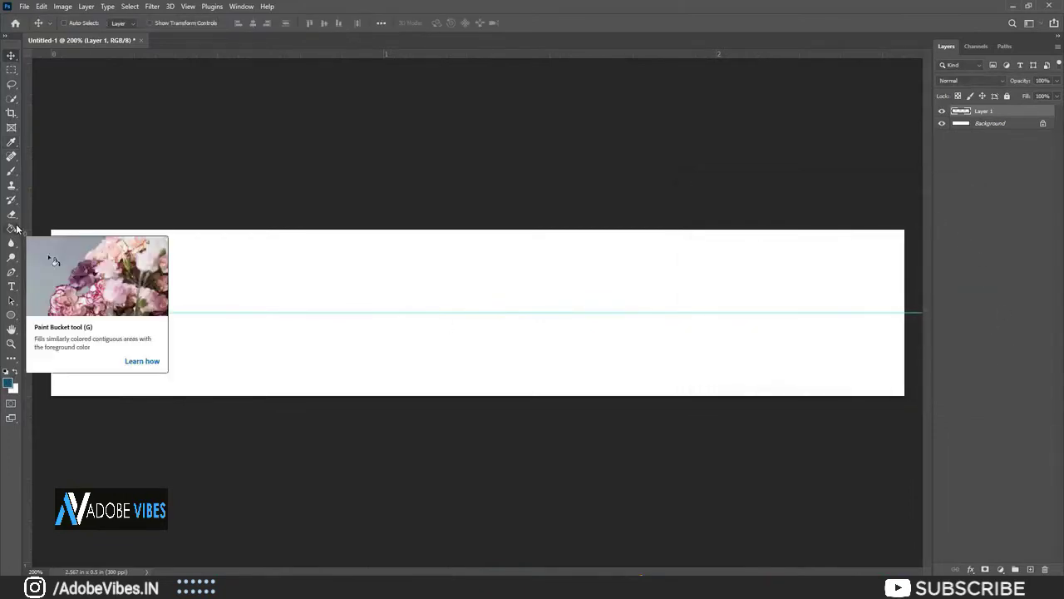
- Paint-bucket fill the marquee area below the guide with dark blue on Layer 1, then deselect
left_click(12, 70)
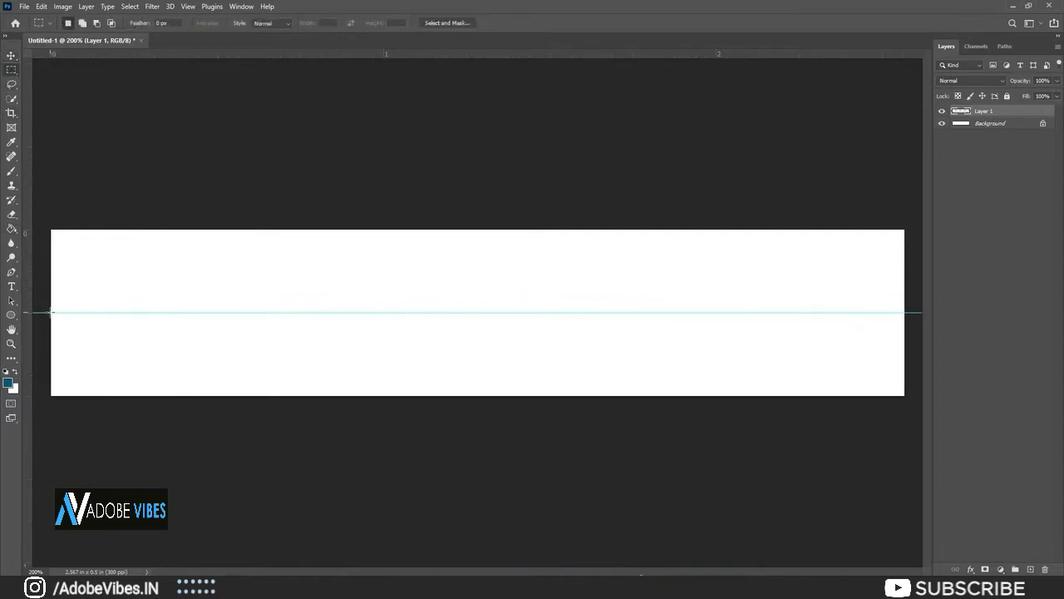
mouse_move(51, 312)
left_mouse_down()
mouse_move(178, 423)
mouse_move(917, 428)
left_mouse_up()
left_click(12, 229)
left_click(175, 345)
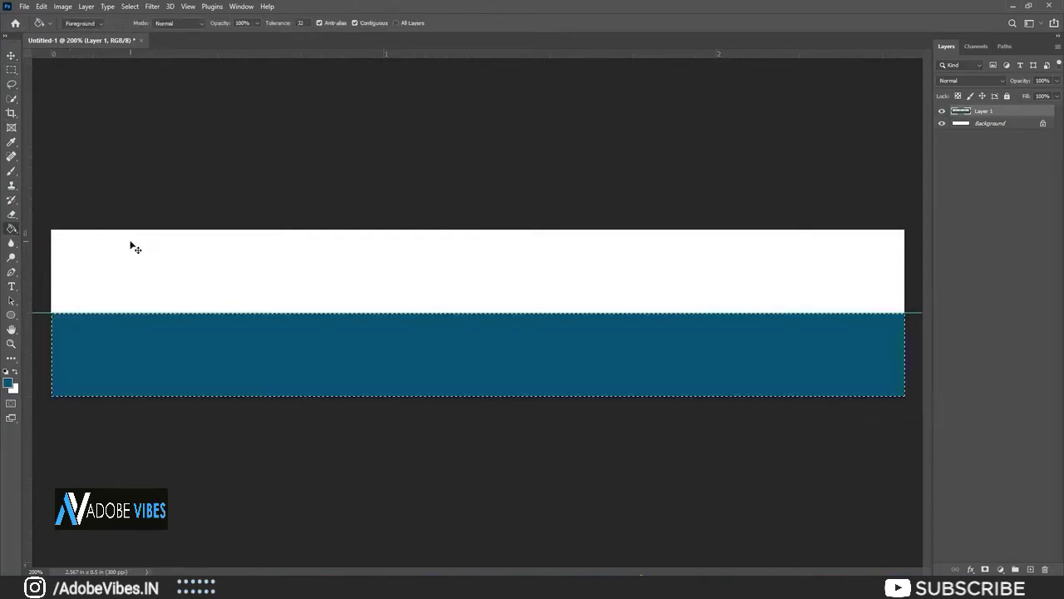
key("ctrl+d")
left_click(11, 56)
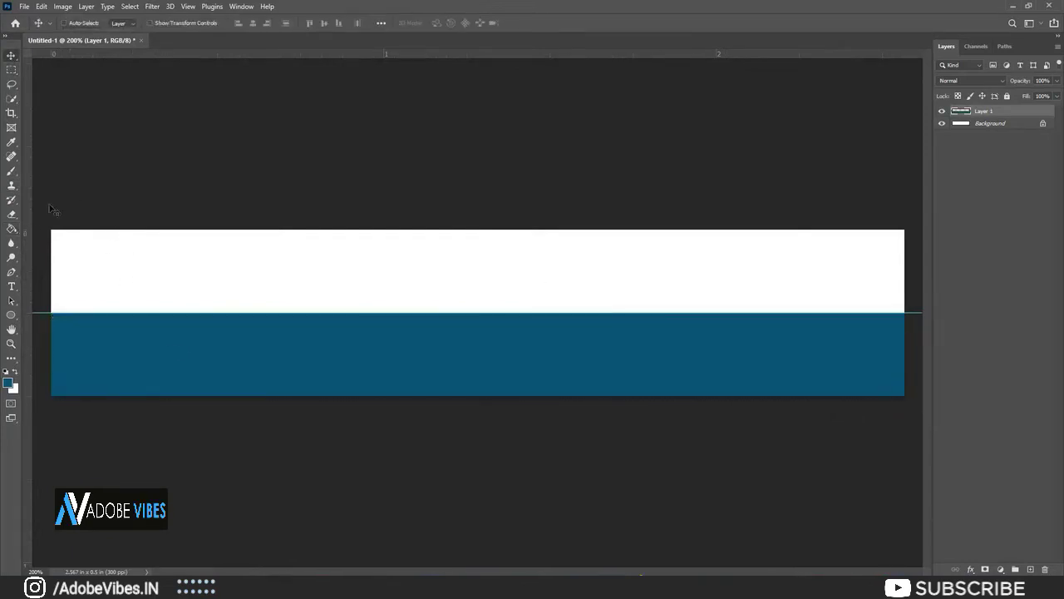
left_click(10, 72)
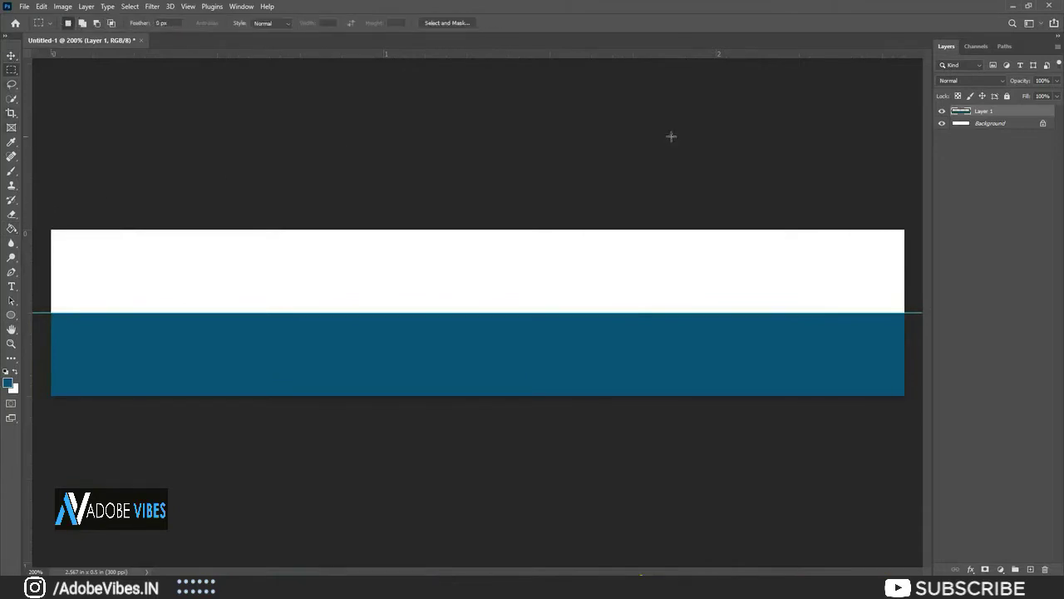
- On a new Layer 2, select a block at the banner's top-left
left_click(1031, 569)
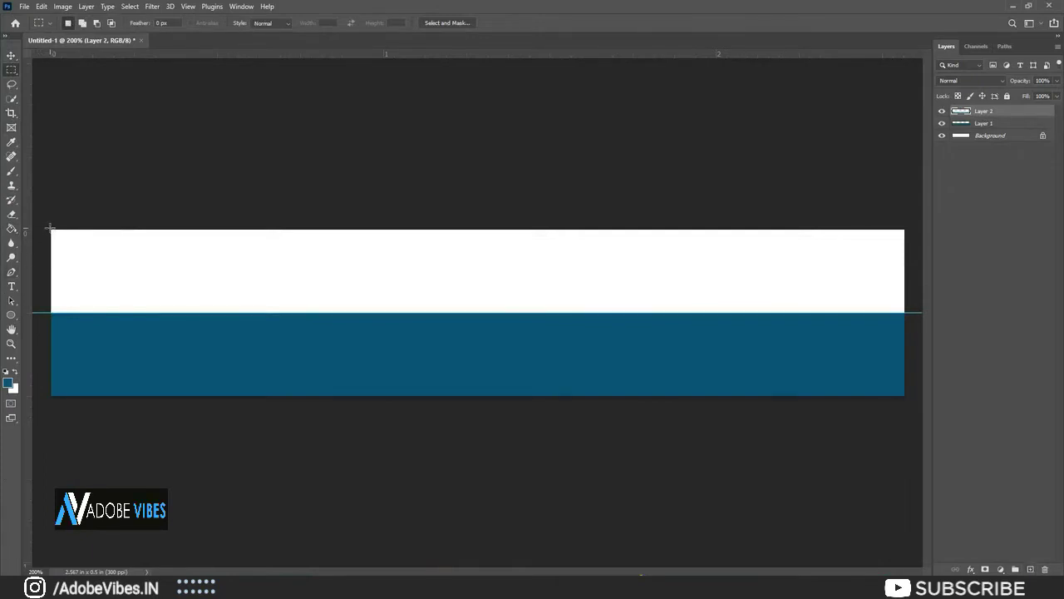
mouse_move(50, 228)
left_mouse_down()
mouse_move(230, 316)
mouse_move(278, 313)
left_mouse_up()
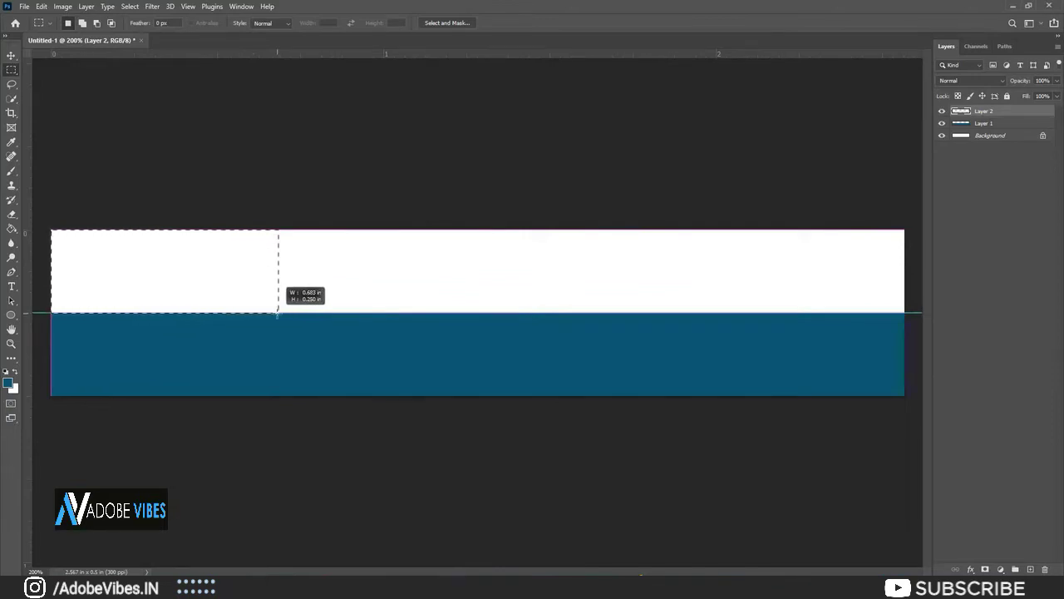
left_click_drag(277, 313, 278, 313)
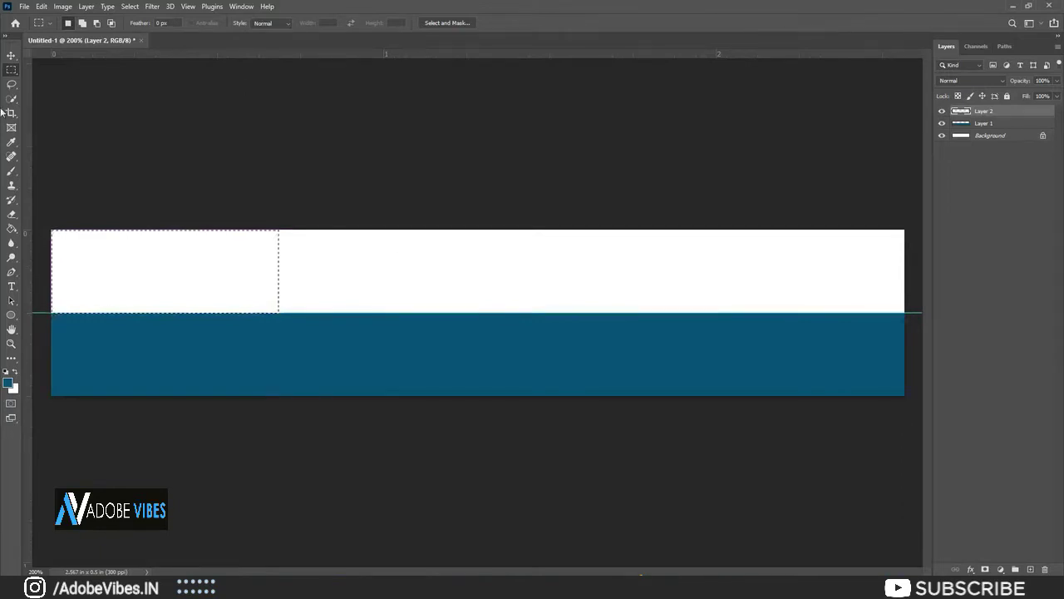
- Fill the top-left block with bright orange and duplicate its layer as Layer 2 copy
left_click(11, 229)
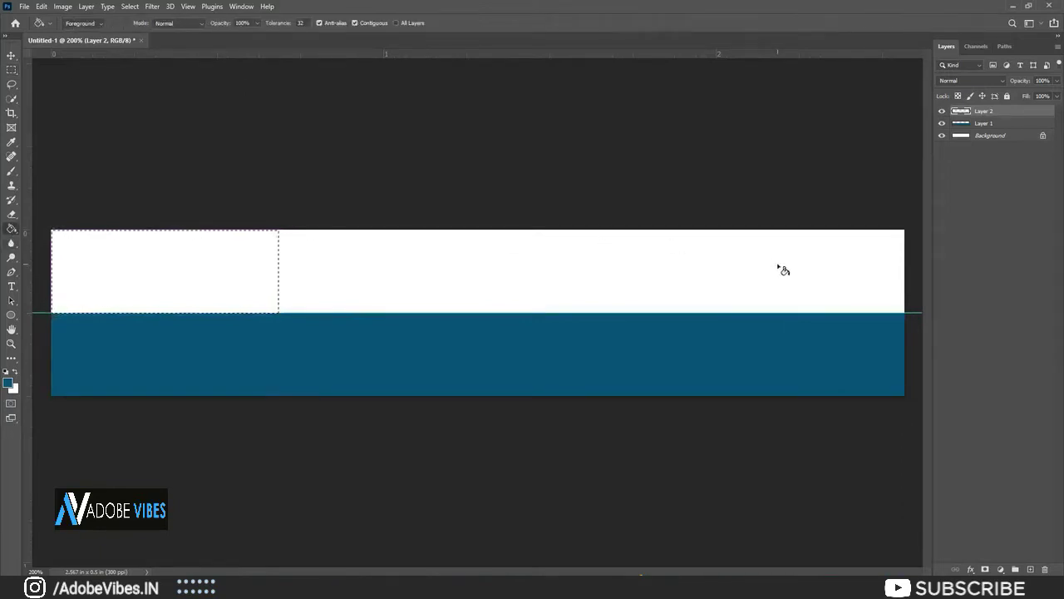
left_click(8, 384)
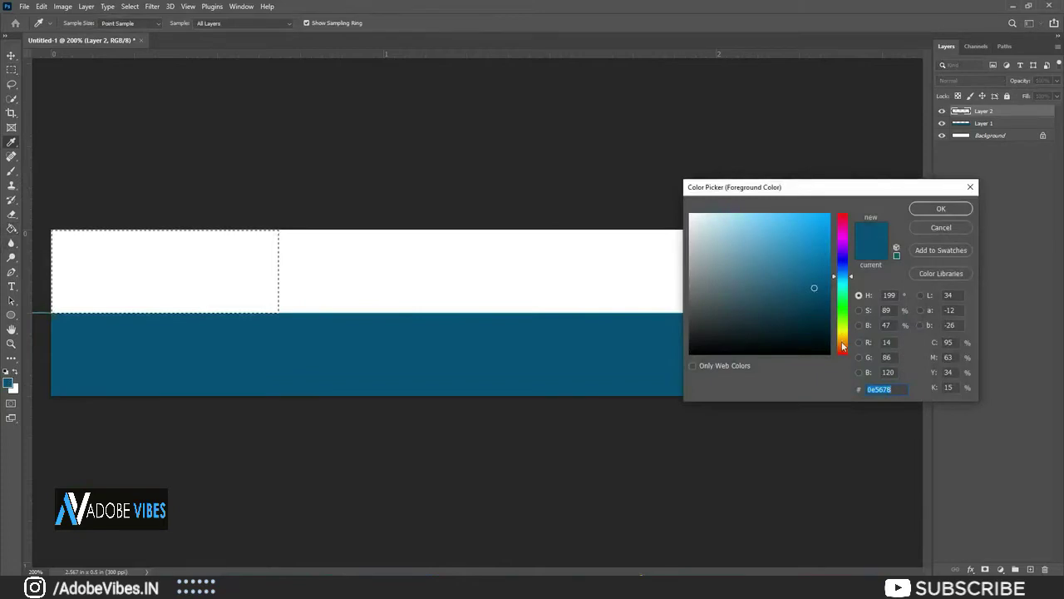
type("78420e")
left_click(822, 265)
left_click(941, 208)
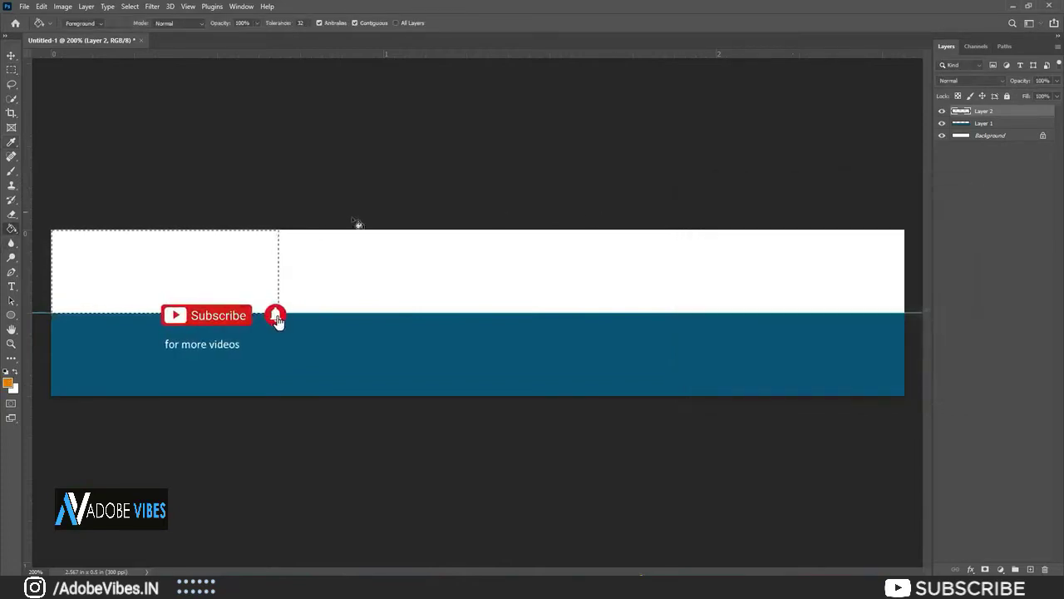
left_click(147, 274)
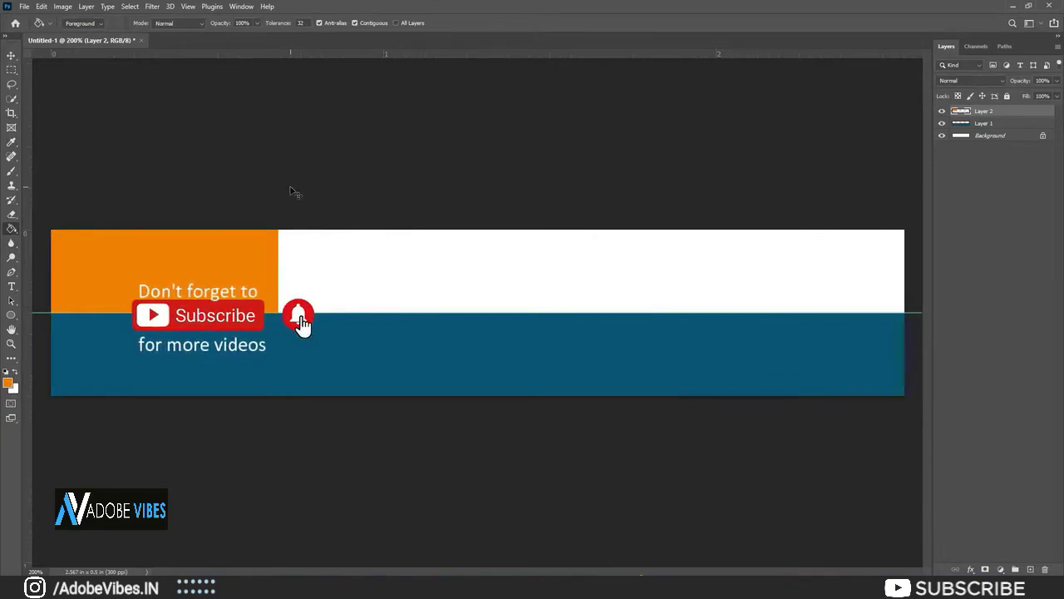
key("ctrl+j")
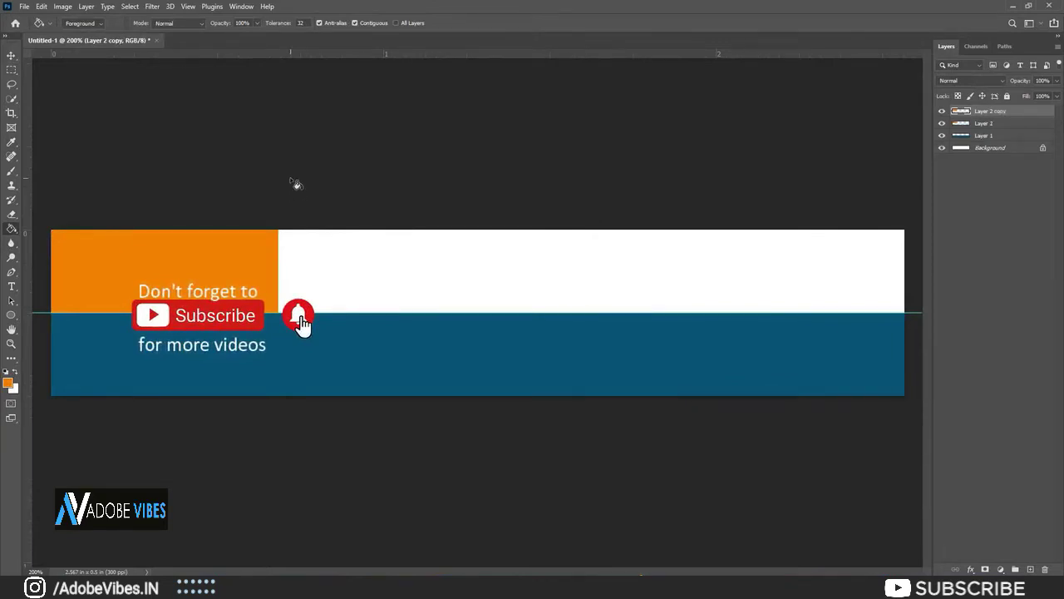
- Shift the orange copies rightward with Shift+Right to form the second and third panels
left_click(12, 55)
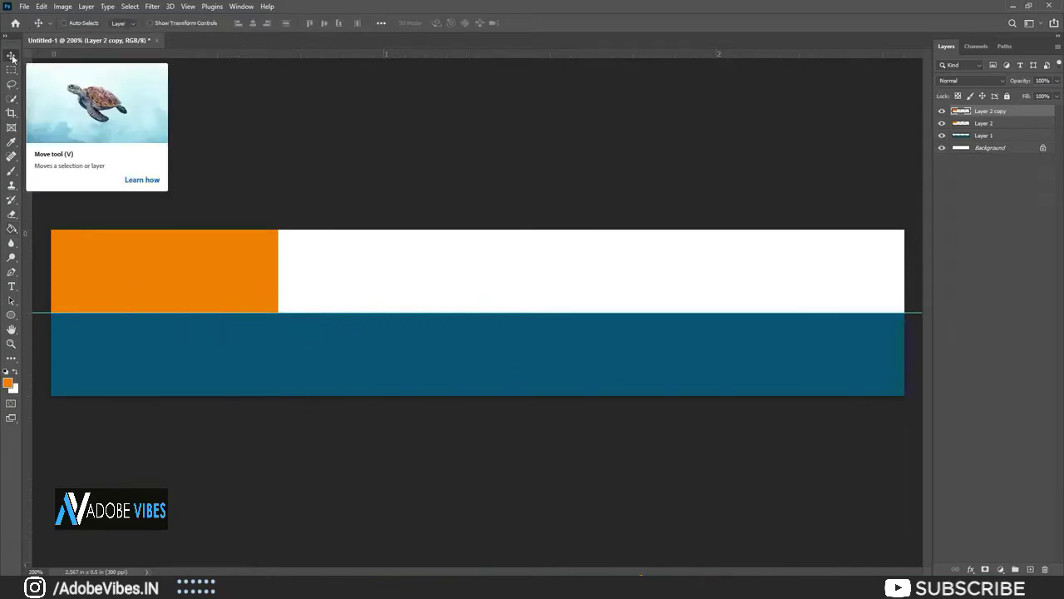
key("shift+Right")
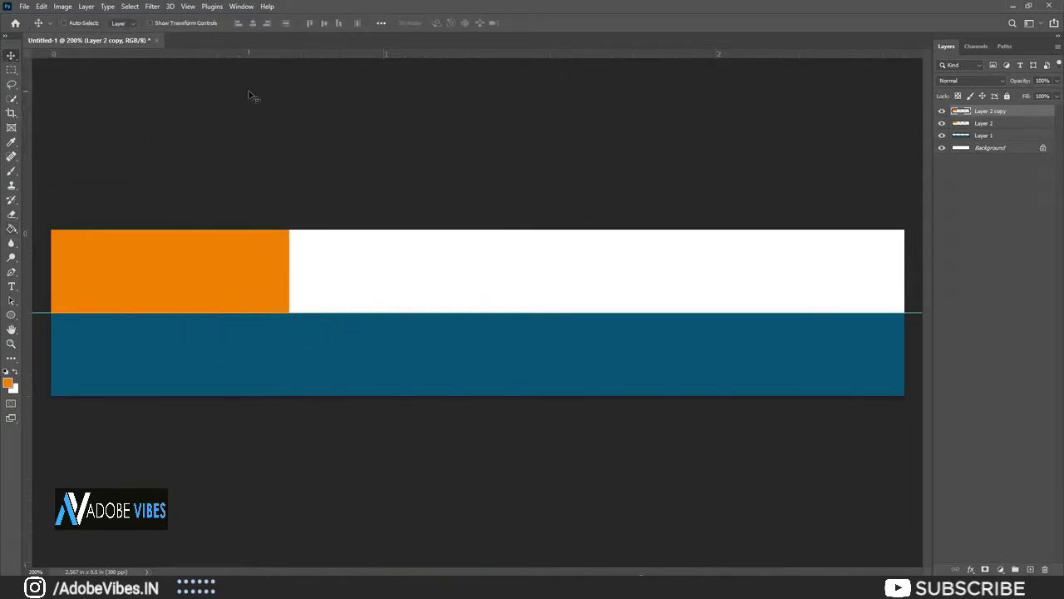
key("shift+Right")
key("shift+Right")
key("shift+Right")
key("shift+Right")
key("shift+Right")
key("shift+Right")
key("shift+Right")
key("shift+Right")
key("shift+Right")
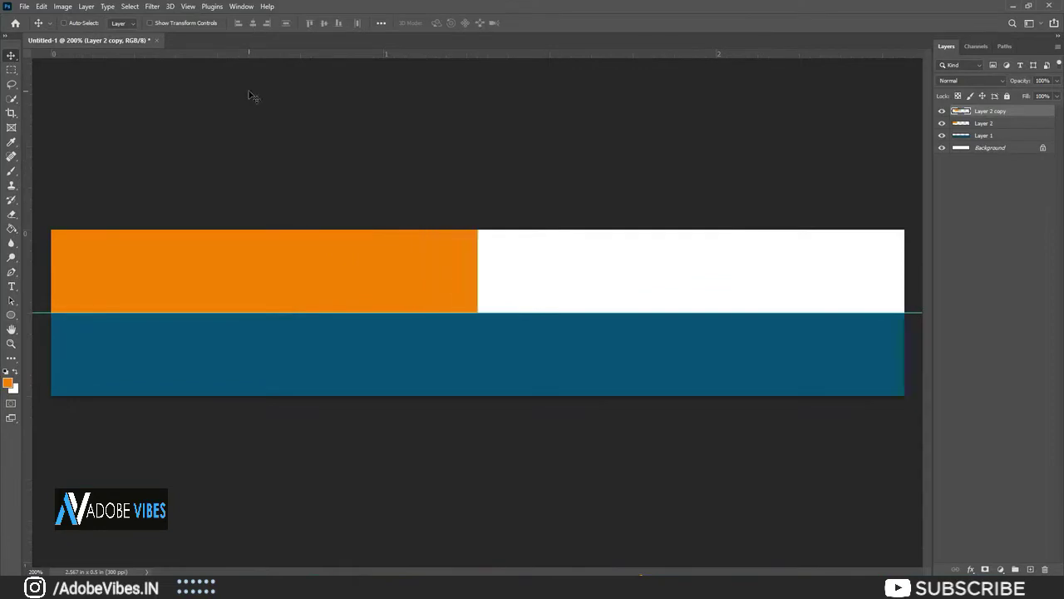
key("shift+Right")
key("shift+Right")
key("shift+Right")
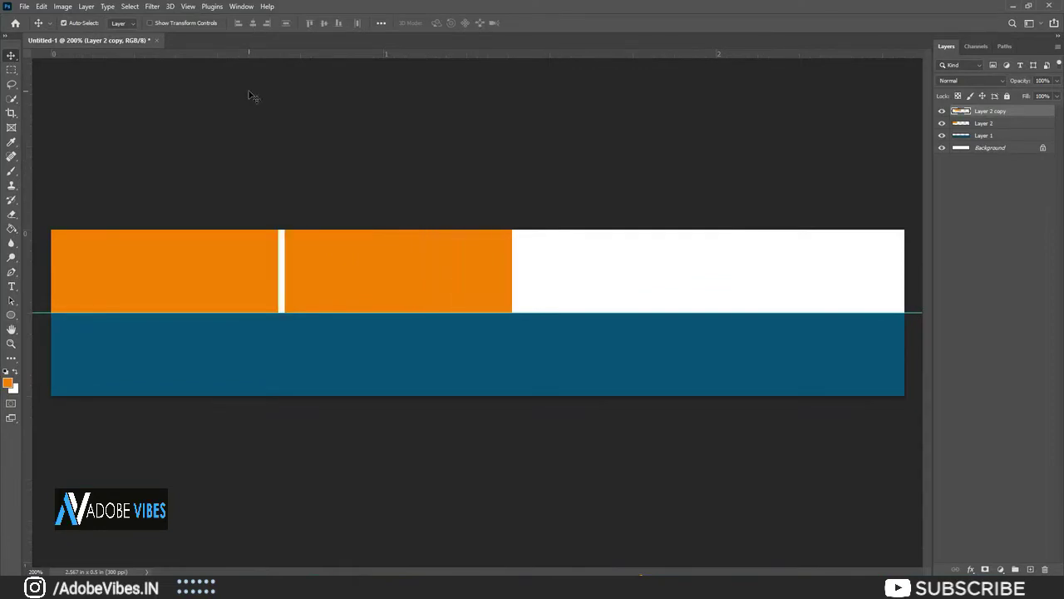
key("ctrl+j")
key("shift+Right")
key("shift+Right")
key("shift+Right")
key("shift+Right")
key("shift+Right")
key("shift+Right")
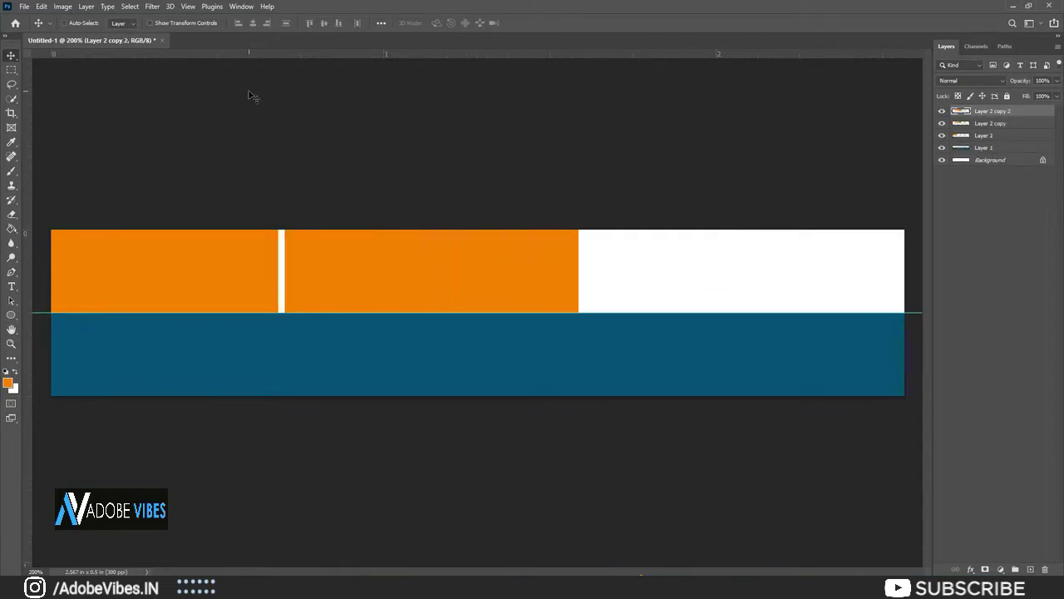
key("shift+Right")
key("shift+Right")
key("shift+Right")
key("shift+Right")
key("shift+Right")
key("shift+Right")
key("shift+Right")
key("shift+Right")
key("shift+Right")
key("shift+Right")
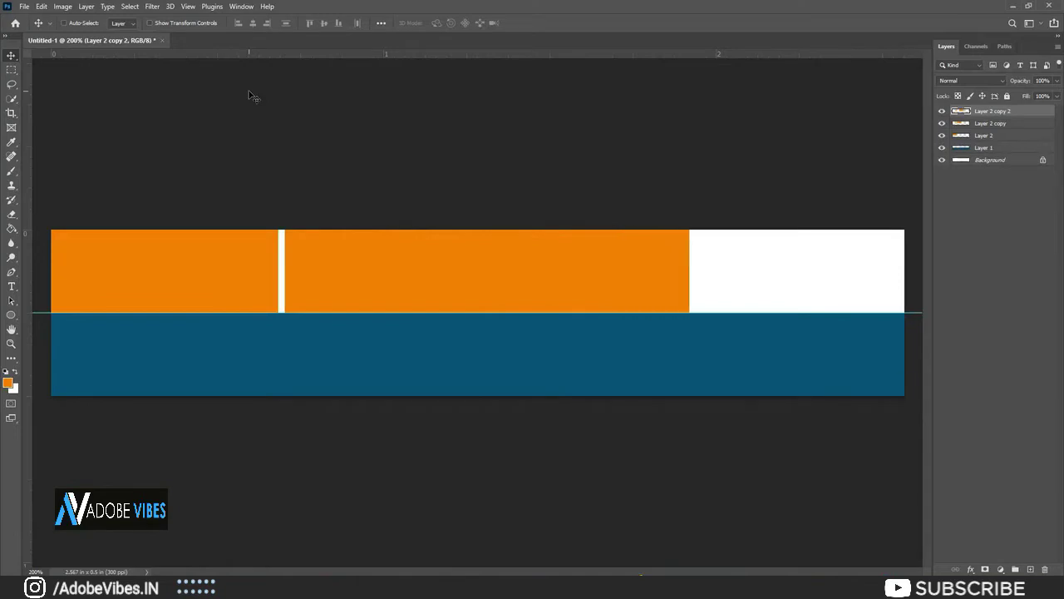
key("shift+Right")
key("shift+Right")
key("shift+Right")
key("shift+Right")
key("shift+Right")
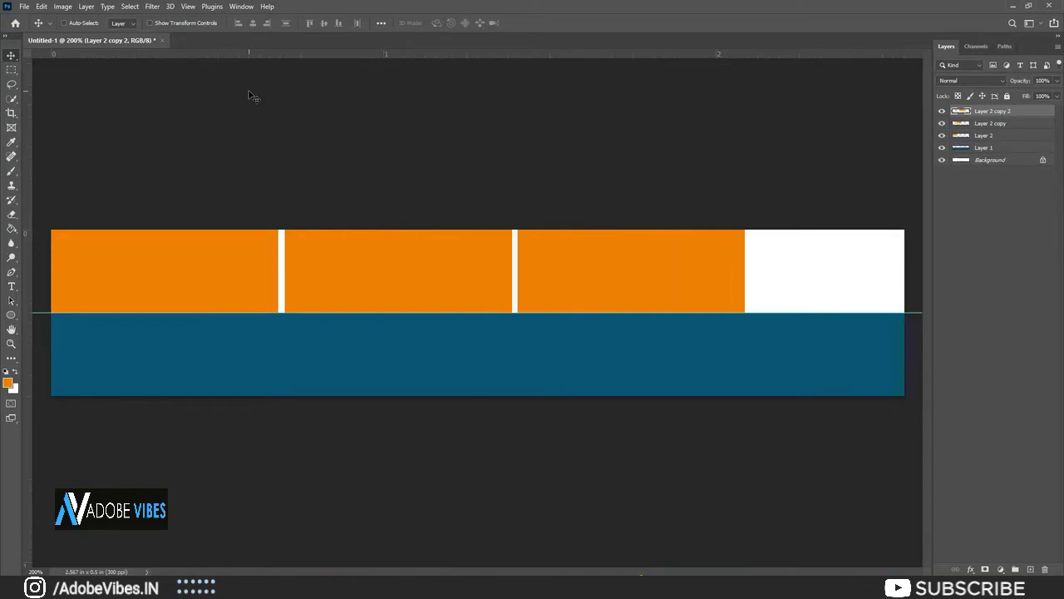
- Duplicate once more and position the fourth orange panel with a thin white gap before it
key("ctrl+j")
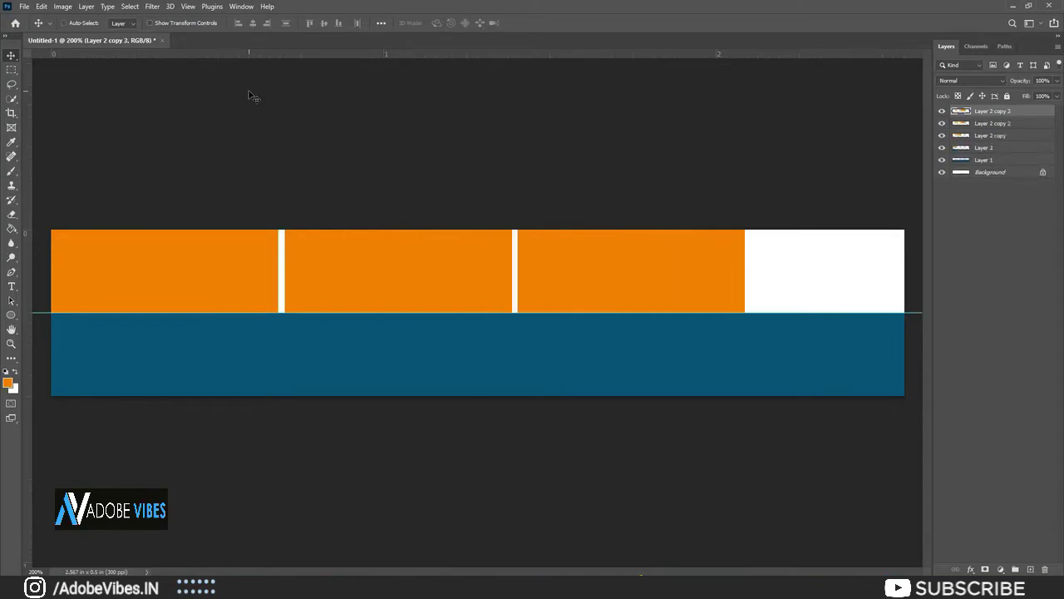
key("shift+Right")
key("shift+Right")
key("shift+Right")
key("shift+Right")
key("shift+Right")
key("shift+Right")
key("shift+Right")
key("shift+Right")
key("shift+Right")
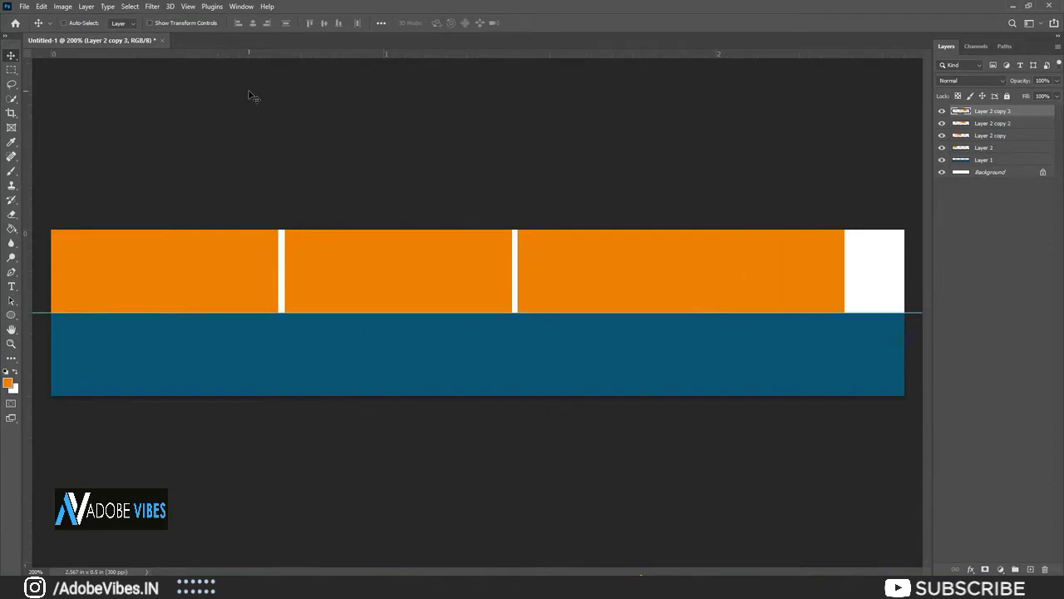
key("shift+Right")
key("shift+Right")
key("shift+Right")
key("shift+Right")
key("shift+Right")
key("shift+Right")
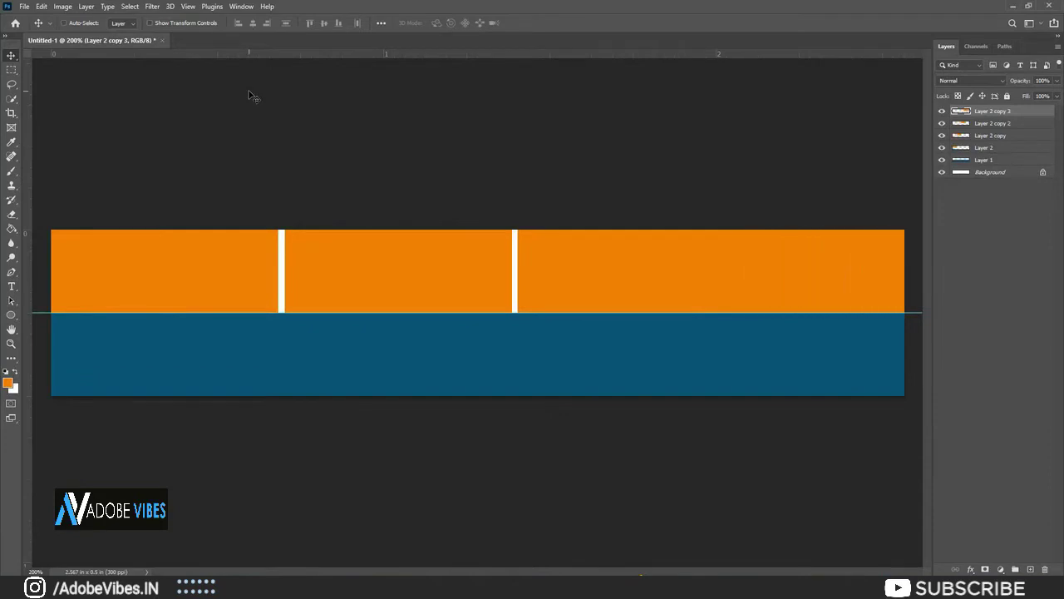
key("shift+Right")
key("shift+Right")
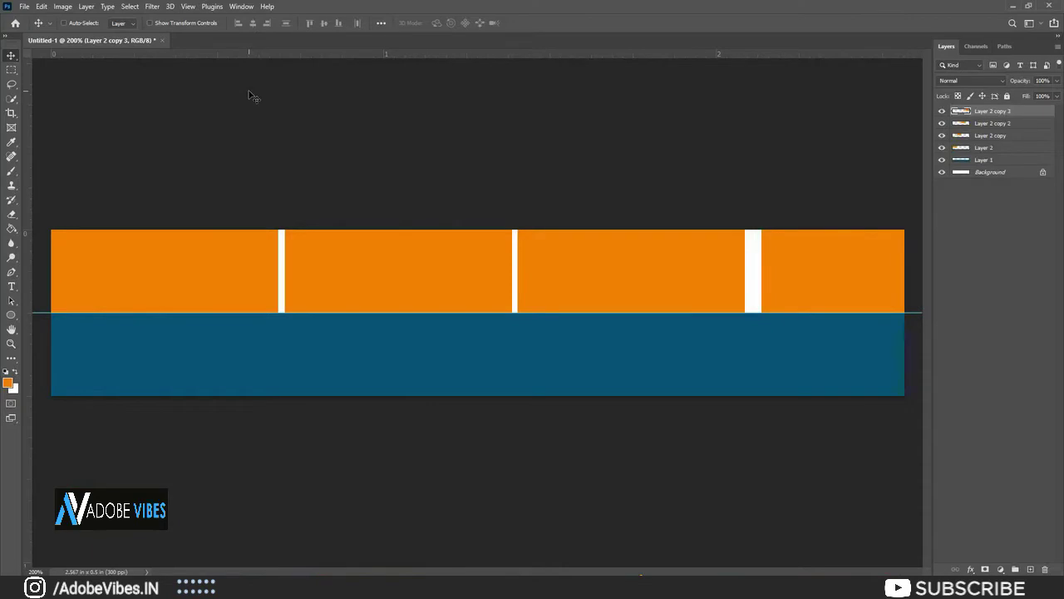
key("Left")
key("Left")
key("Left")
key("Left")
- Open the four office photos and convert pexels-fauxels-3182822.jpg's Background into Layer 0
left_click(24, 5)
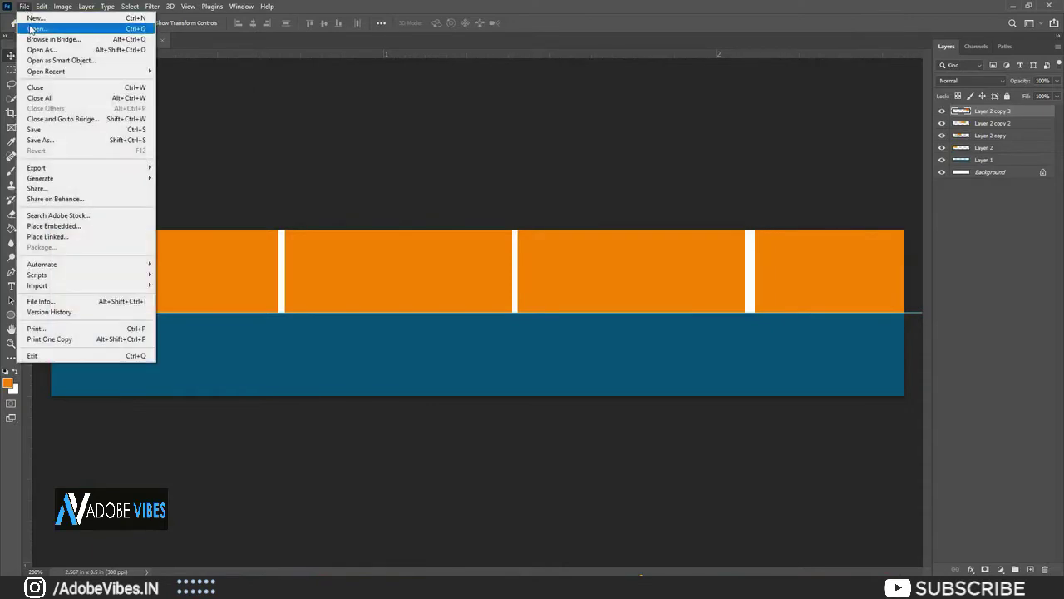
left_click(37, 28)
left_click(130, 167)
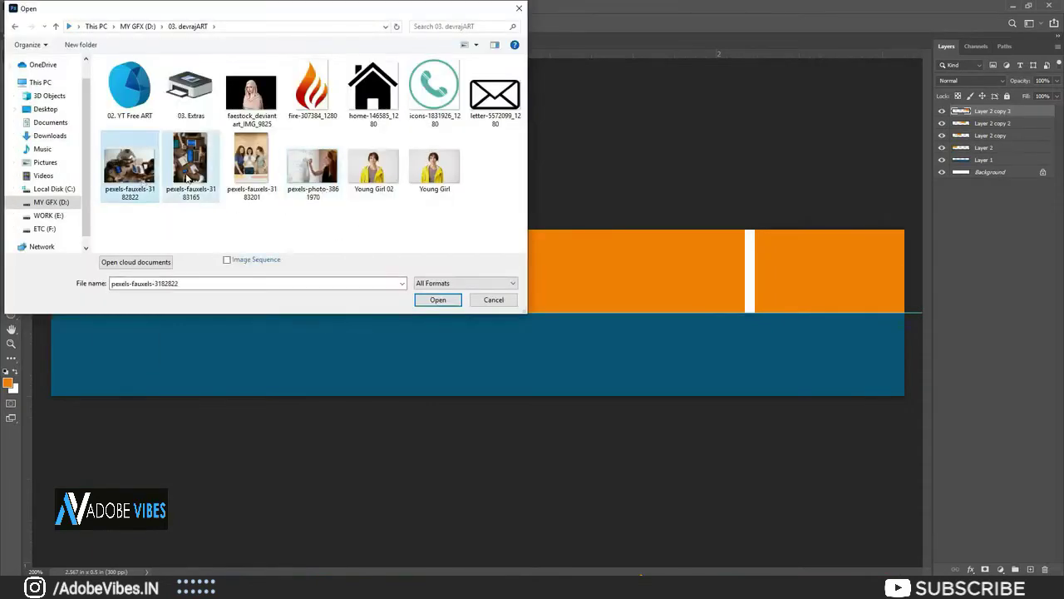
left_click(240, 173, "shift")
left_click(313, 166, "ctrl")
left_click(438, 299)
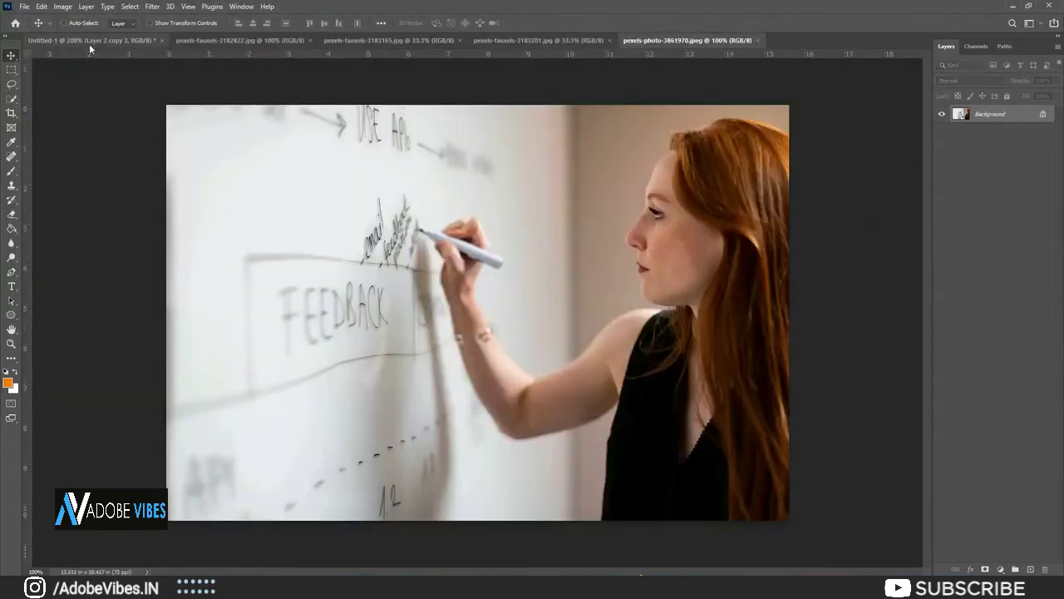
left_click(204, 43)
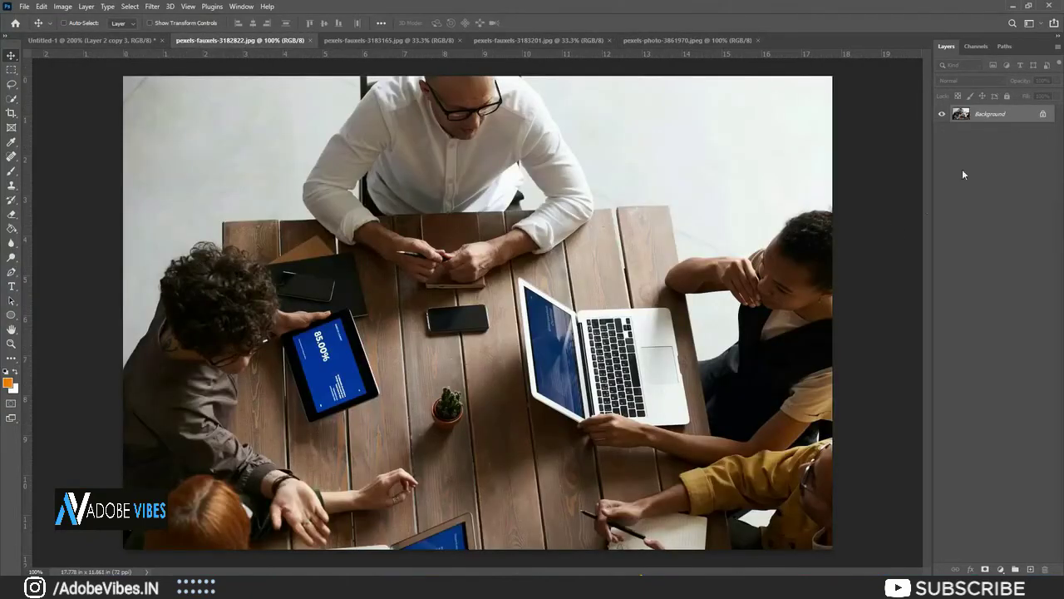
double_click(1000, 119)
- Drag the meeting-table photo into the banner as Layer 3 and scale it over the first panel
left_click(624, 173)
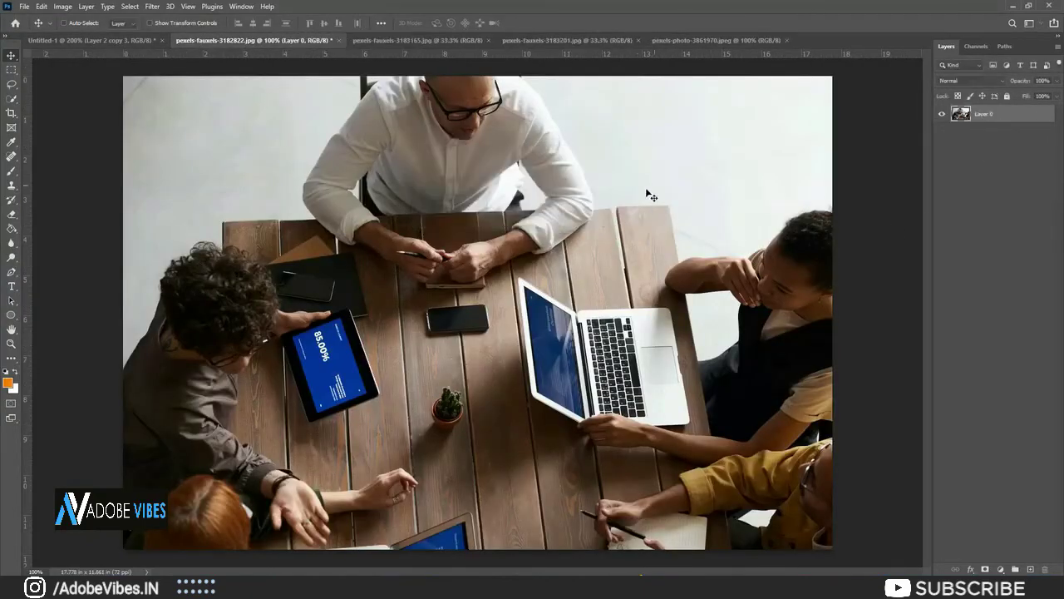
left_click_drag(449, 193, 198, 259)
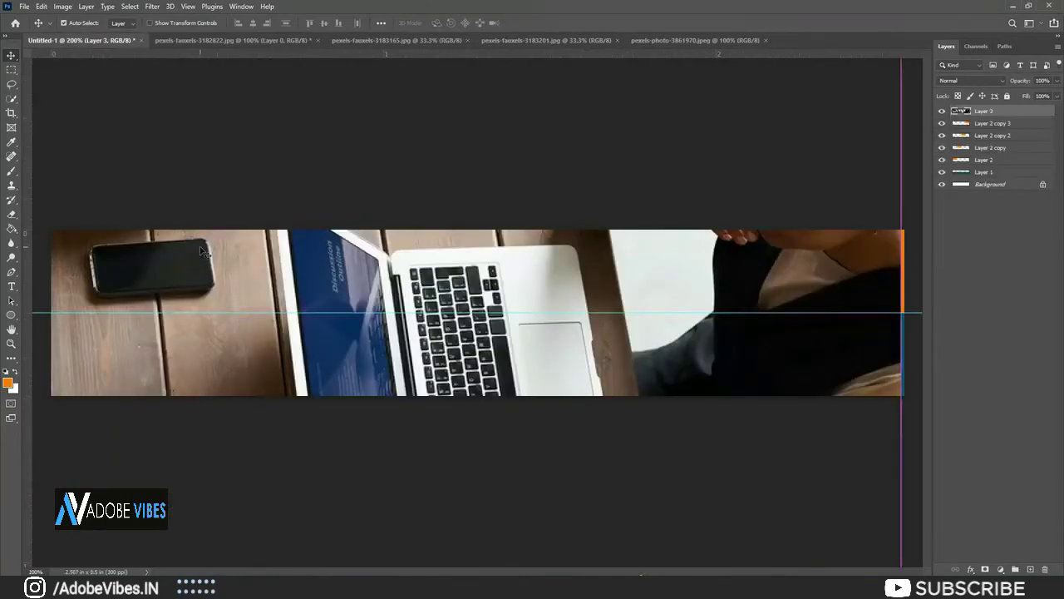
key("ctrl+minus")
key("ctrl+minus")
key("ctrl+t")
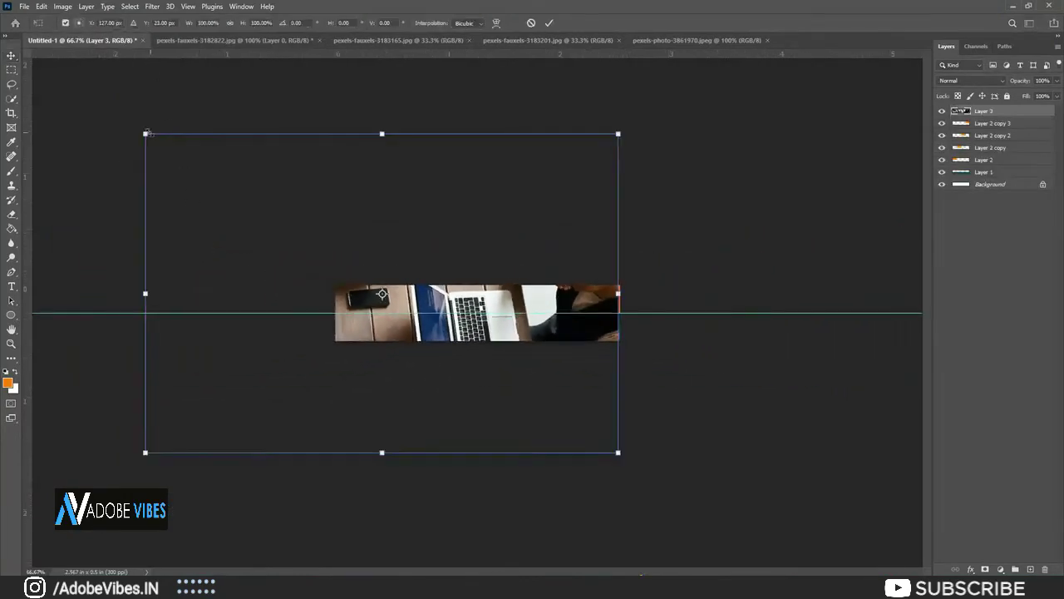
mouse_move(145, 133)
left_mouse_down()
mouse_move(537, 427)
mouse_move(419, 292)
mouse_move(396, 311)
left_mouse_up()
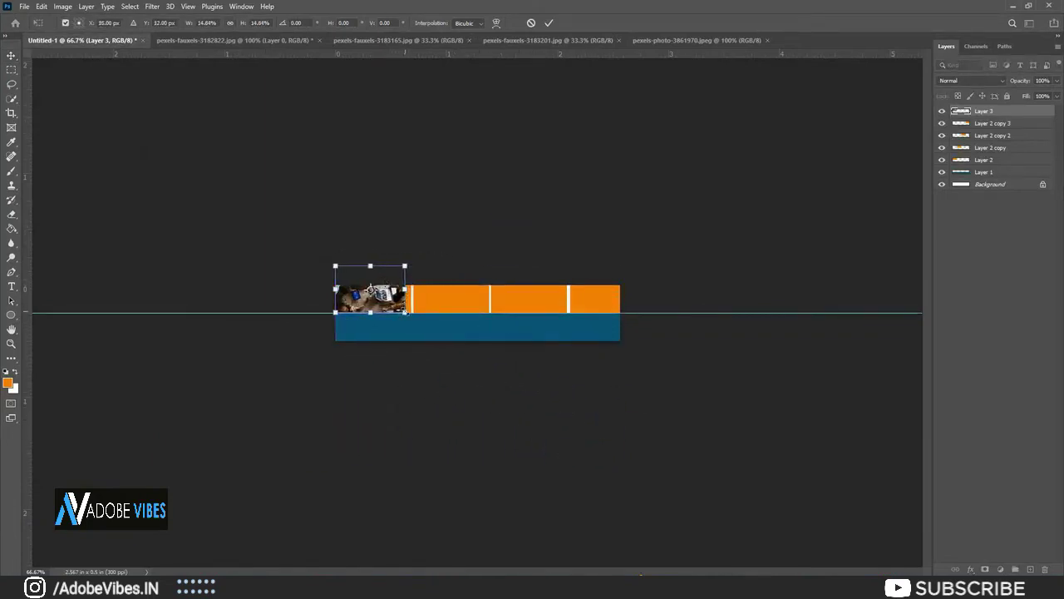
left_click_drag(405, 313, 415, 319)
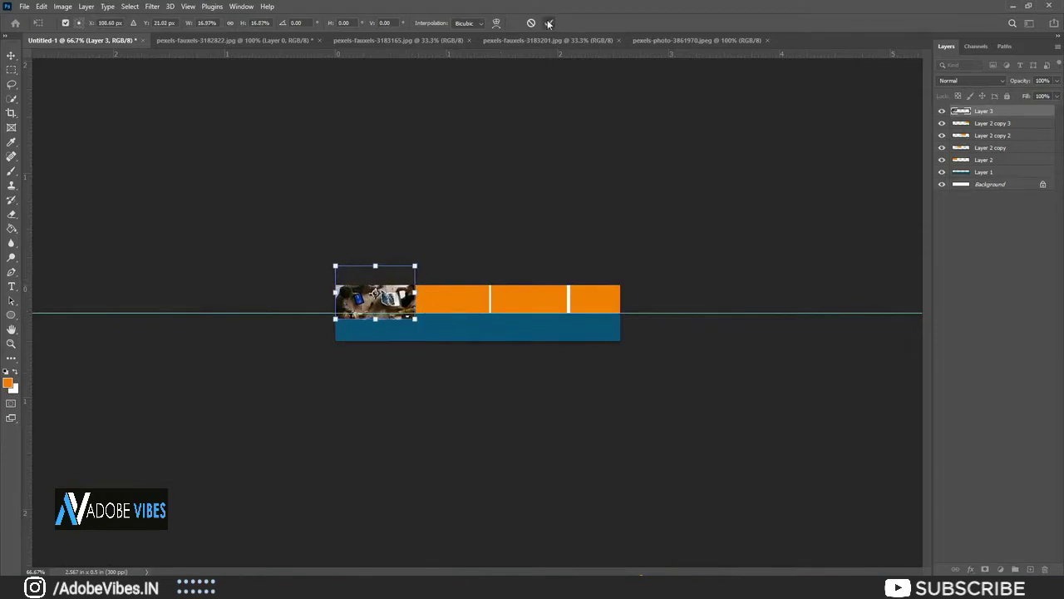
left_click(548, 23)
key("ctrl+0")
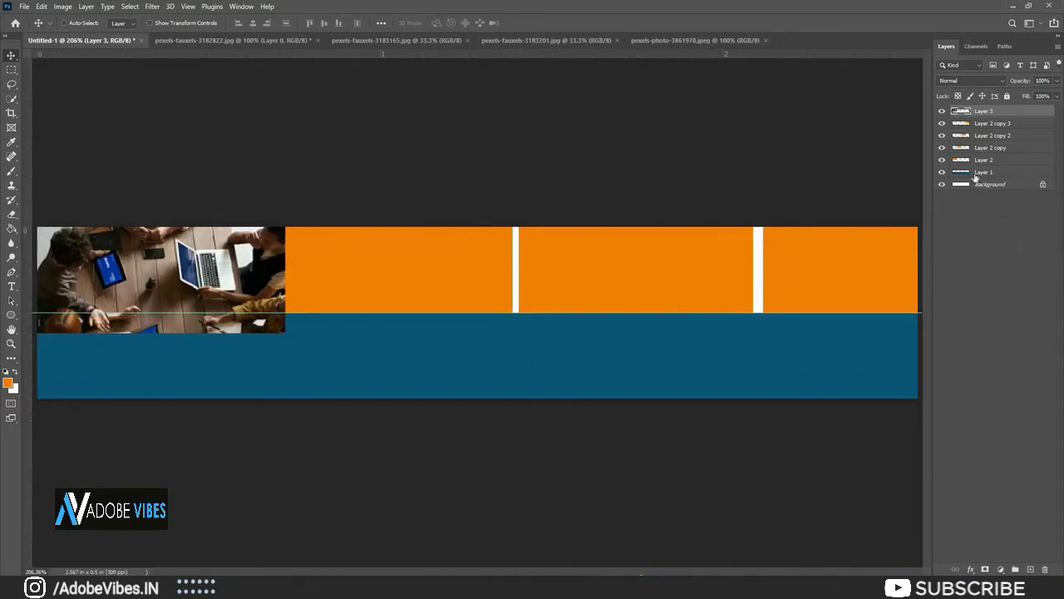
- Hide the three copied orange panel layers and select Layer 2
left_click(942, 123)
left_click(942, 135)
left_click(942, 147)
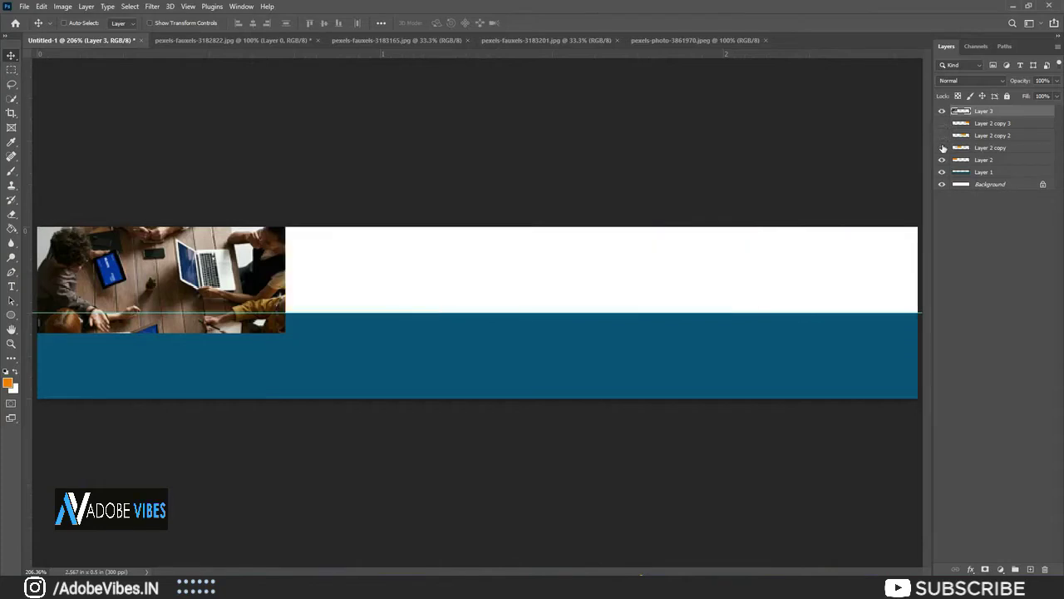
left_click(972, 160)
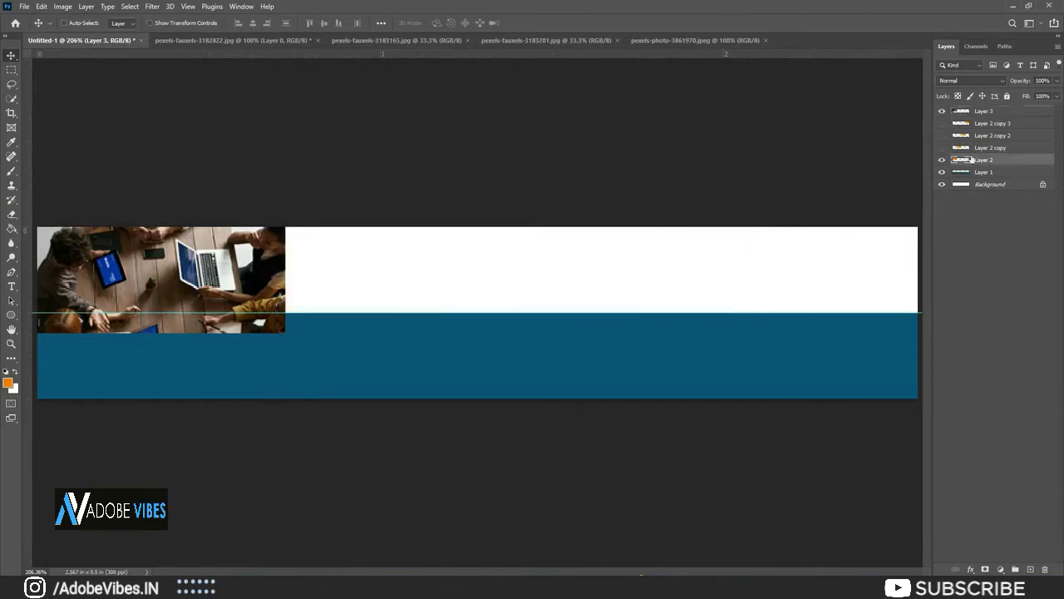
- Move Layer 3 just above Layer 2, clip it to the first panel, and reshow panel two
left_click(985, 111)
key("ctrl+bracketleft")
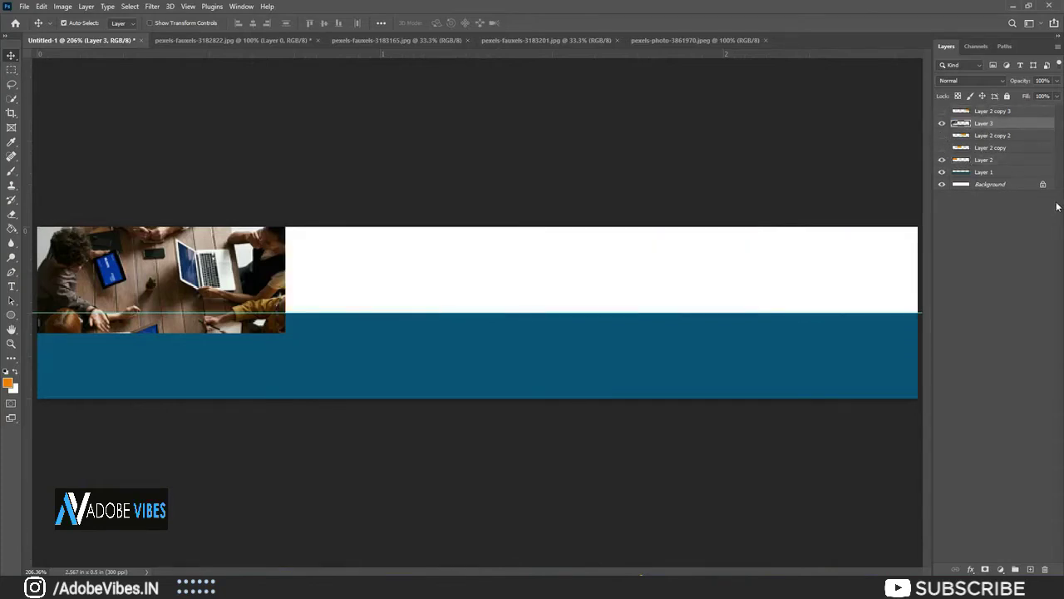
key("ctrl+bracketleft")
key("ctrl+bracketleft")
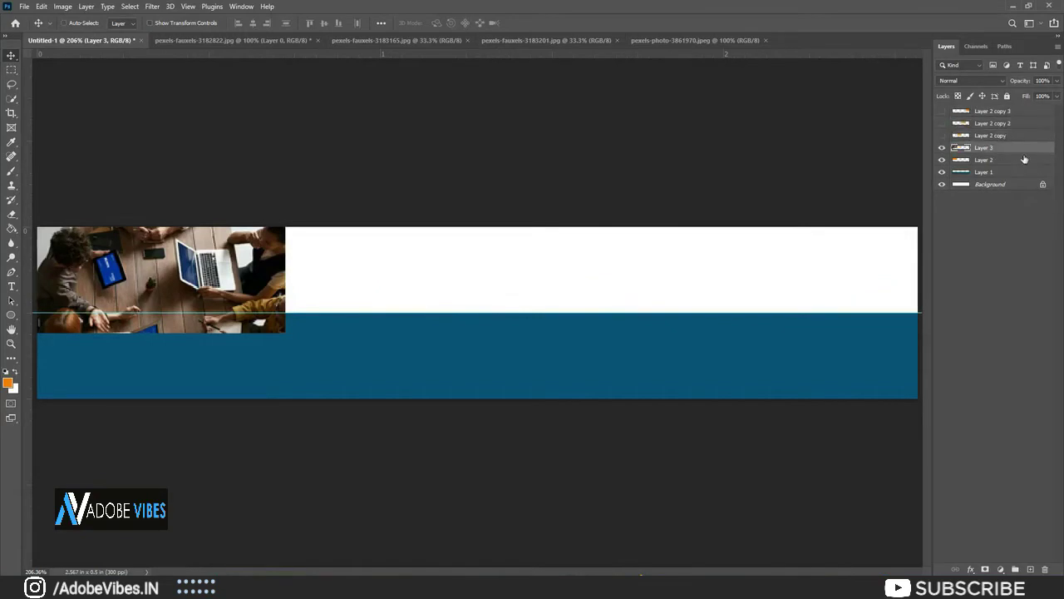
right_click(1013, 150)
left_click(902, 318)
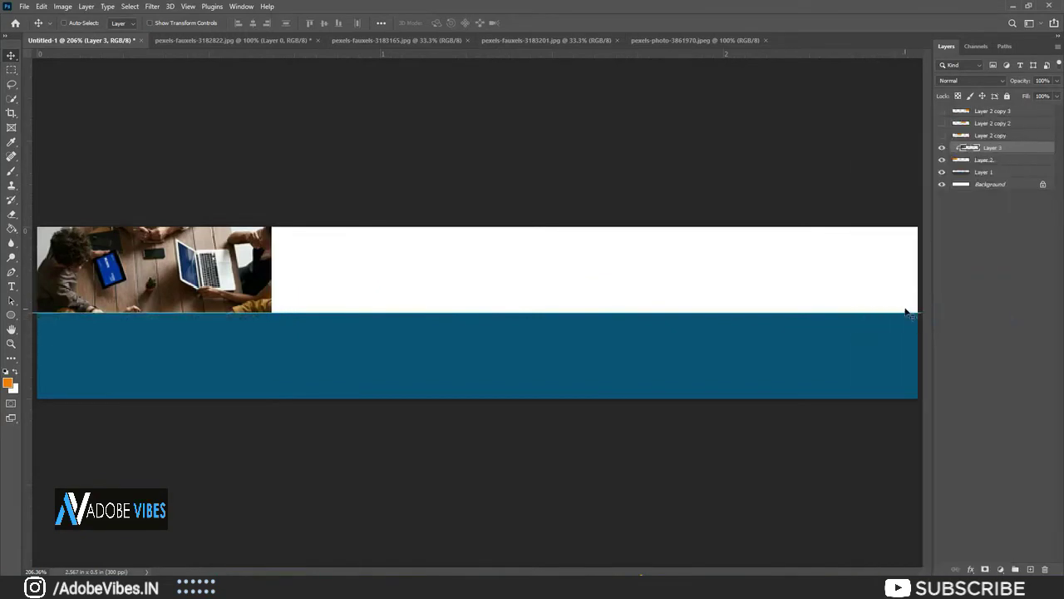
left_click(989, 134)
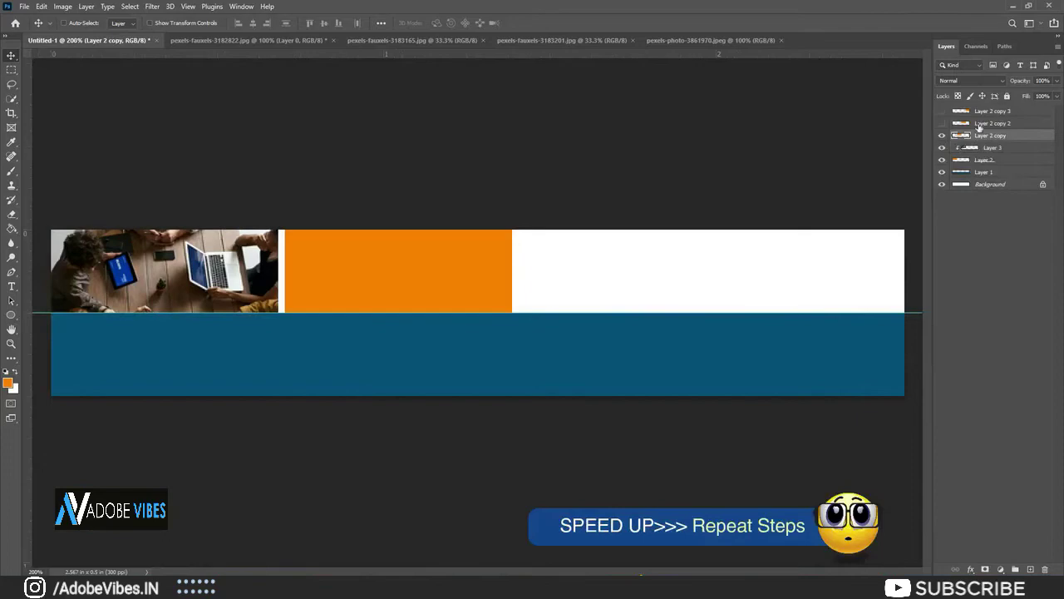
- Close the meeting-table photo unsaved and convert the desk photo's Background into a layer
left_click(307, 40)
left_click(332, 40)
left_click(527, 218)
key("ctrl+Tab")
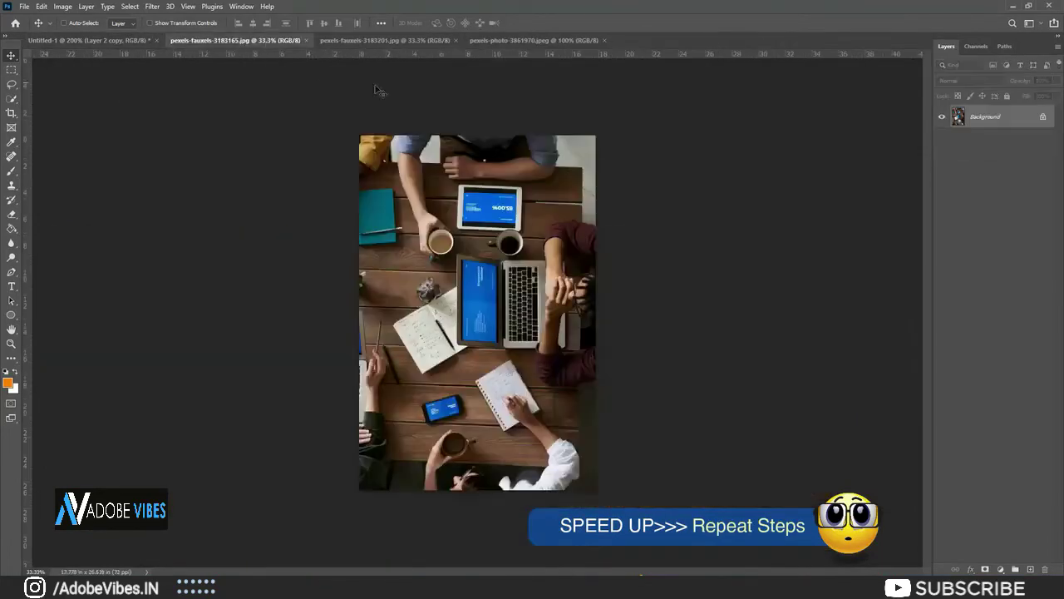
double_click(986, 116)
key("Return")
- Place the desk photo in the banner as Layer 4, scaled over panel two and clipped to it
left_click_drag(478, 312, 361, 205)
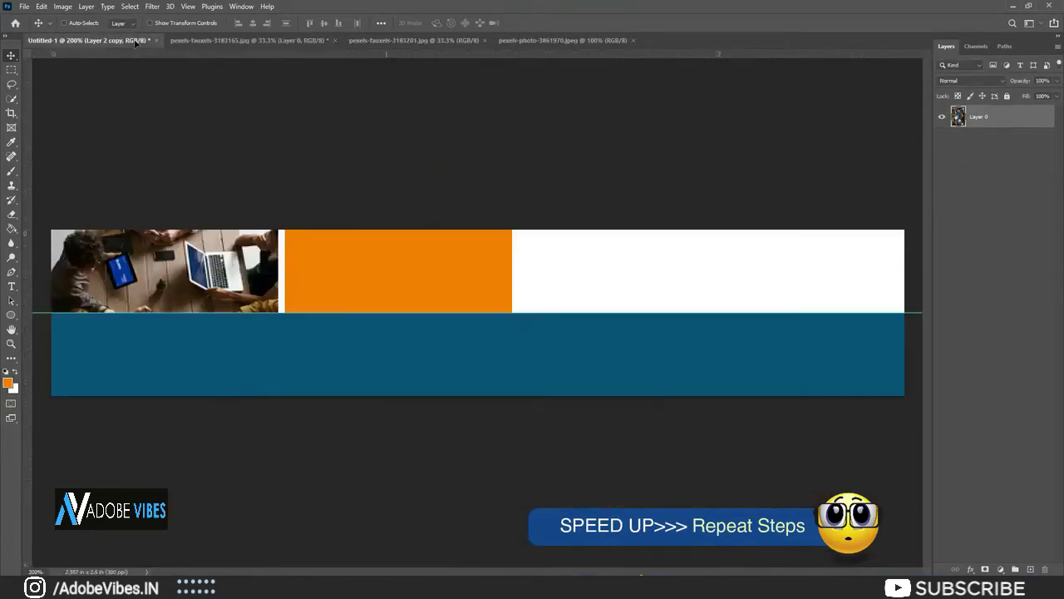
key("ctrl+minus")
key("ctrl+minus")
key("ctrl+t")
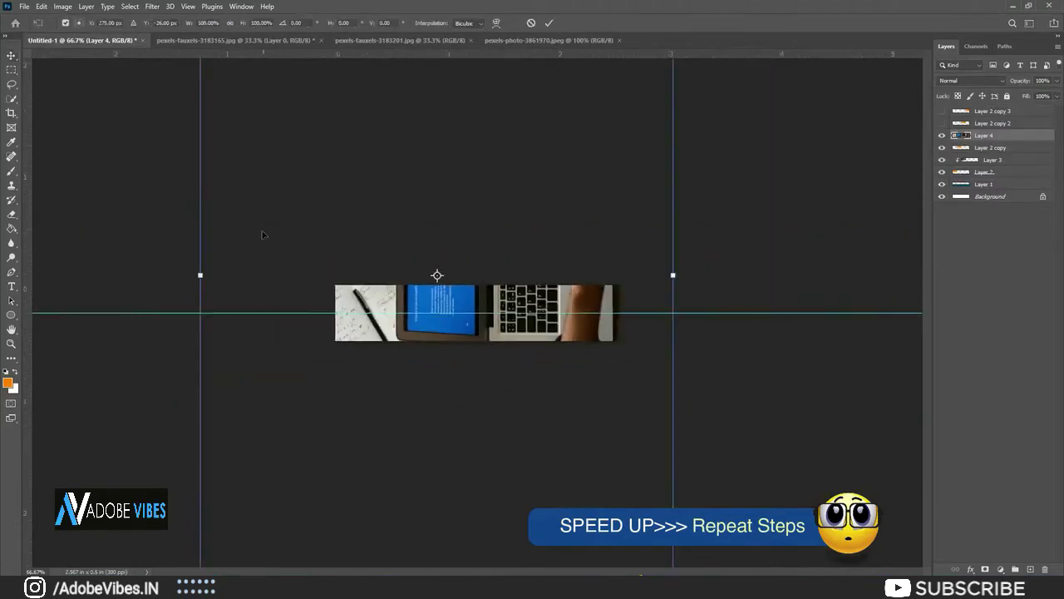
left_click_drag(437, 272, 441, 514)
mouse_move(207, 158)
left_mouse_down()
mouse_move(419, 475)
mouse_move(456, 270)
mouse_move(446, 271)
left_mouse_up()
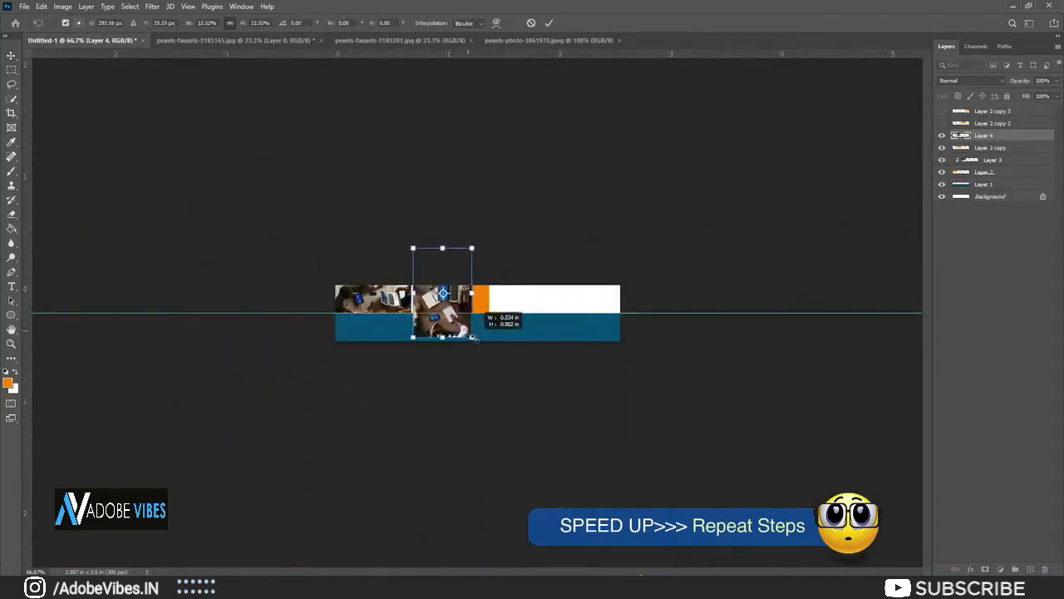
left_click_drag(461, 317, 488, 361)
left_click(549, 22)
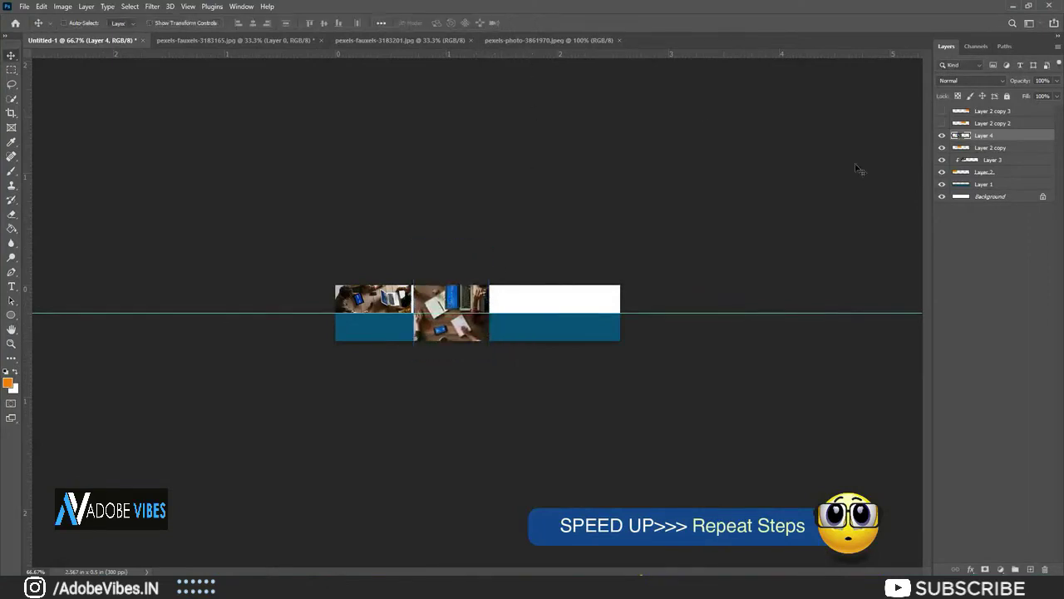
right_click(995, 137)
left_click(933, 318)
- Nudge and enlarge the desk photo to fully cover panel two, and drag the guide off the banner
key("ctrl+0")
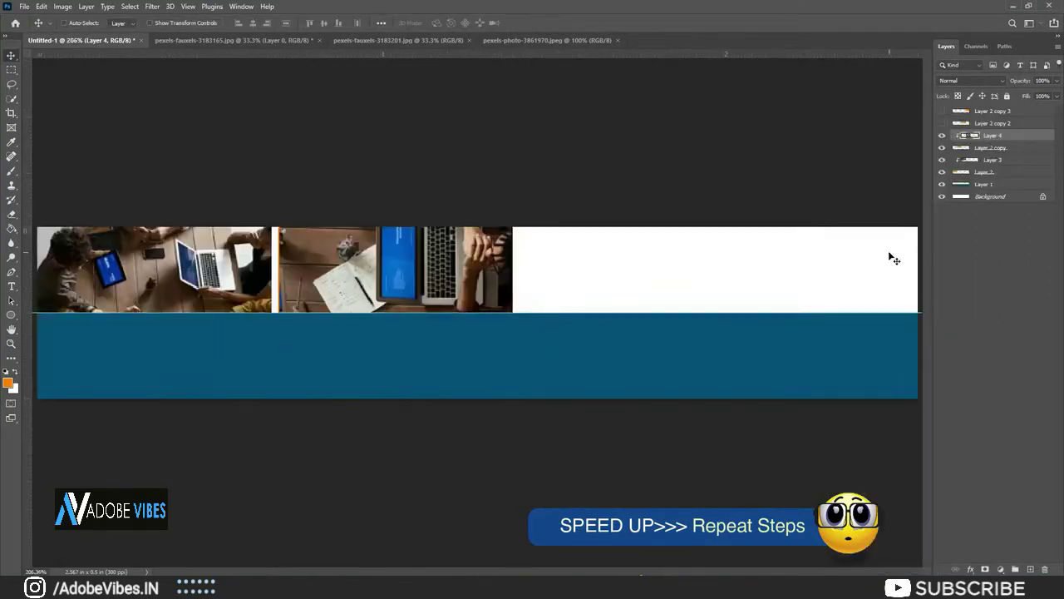
key("Left")
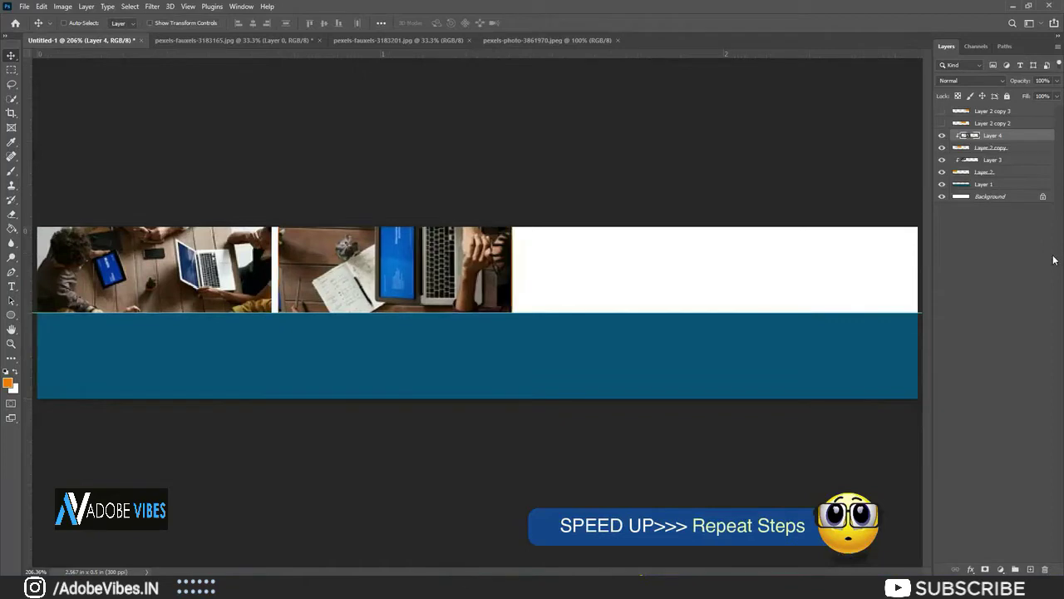
key("Left")
key("ctrl+t")
left_click_drag(543, 441, 527, 428)
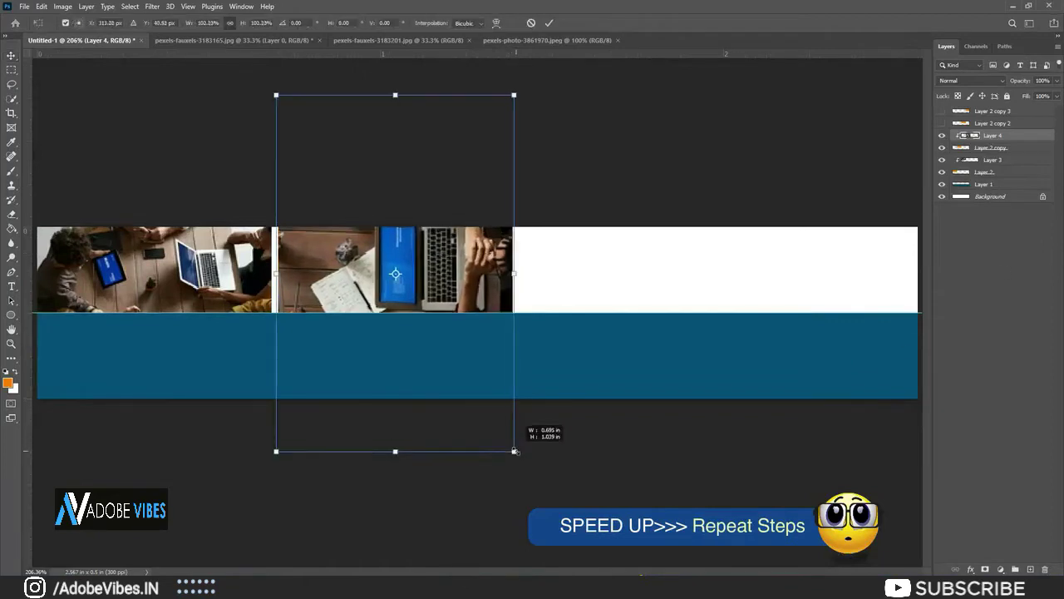
left_click(548, 23)
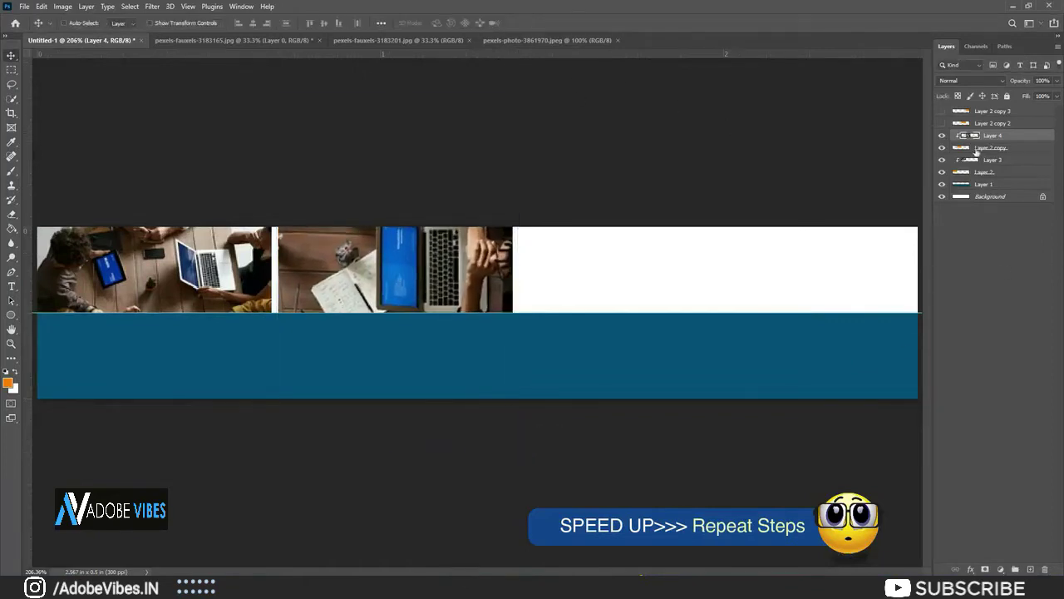
left_click_drag(620, 313, 632, 71)
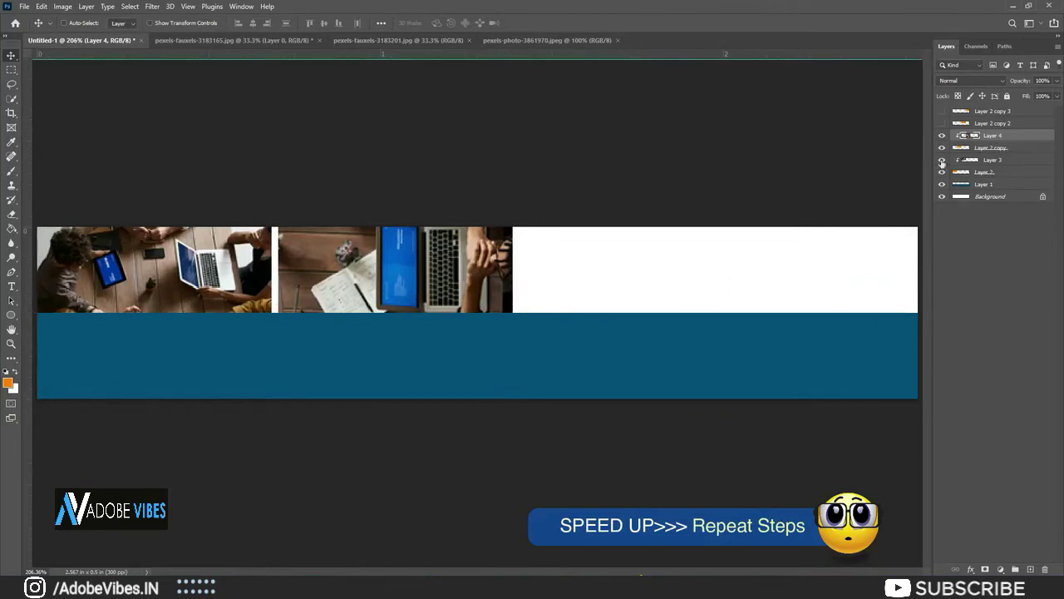
left_click(986, 124)
left_click(341, 40)
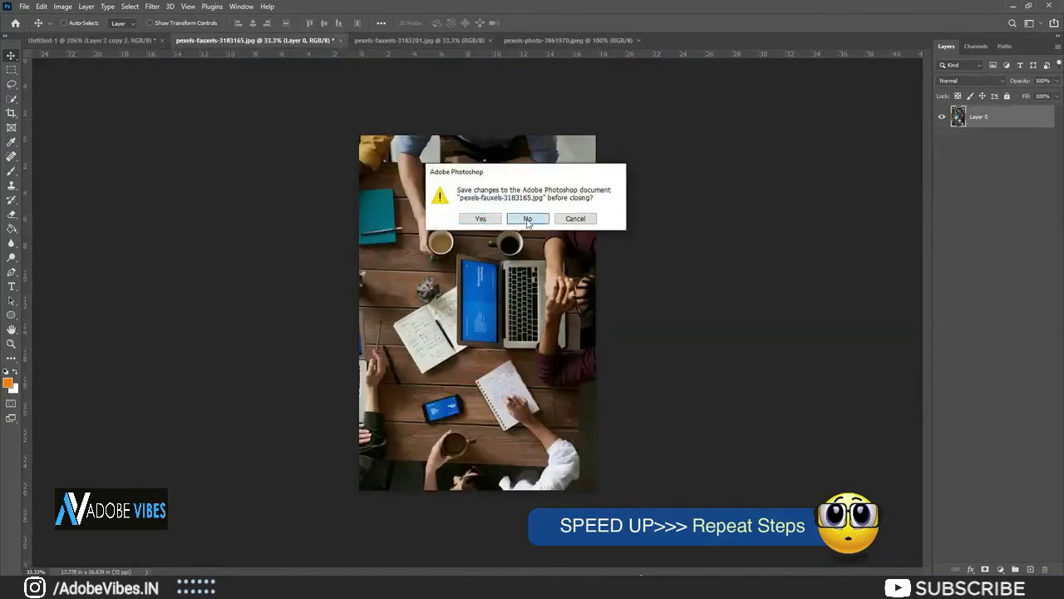
- Close the desk photo unsaved, then drag the three-women photo into the banner and shrink it
left_click(527, 219)
left_click(283, 40)
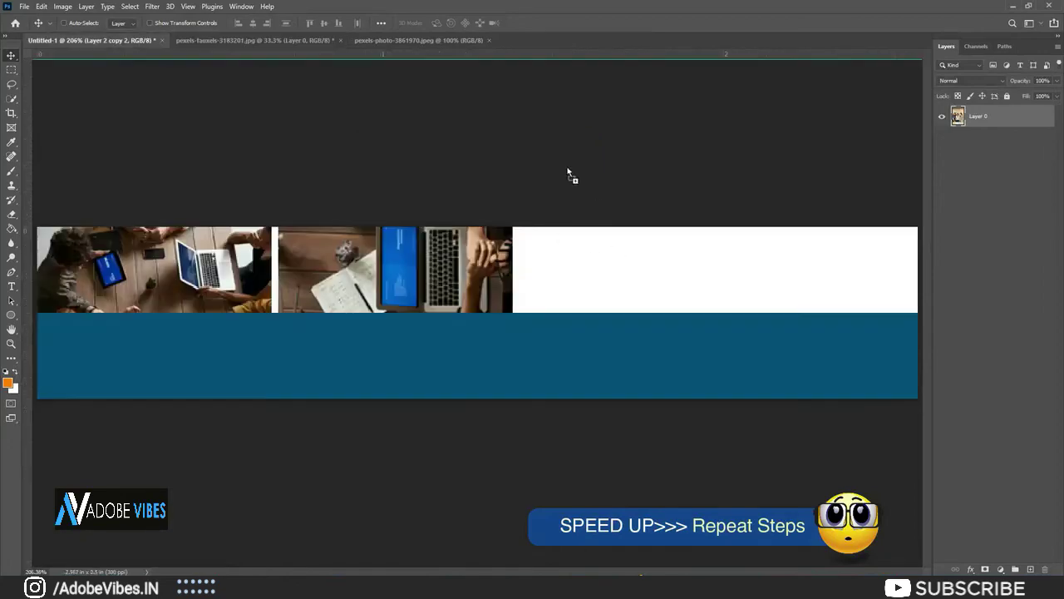
mouse_move(175, 74)
left_mouse_down()
mouse_move(480, 196)
mouse_move(487, 250)
mouse_move(361, 230)
mouse_move(376, 230)
left_mouse_up()
key("ctrl+minus")
key("ctrl+minus")
key("ctrl+minus")
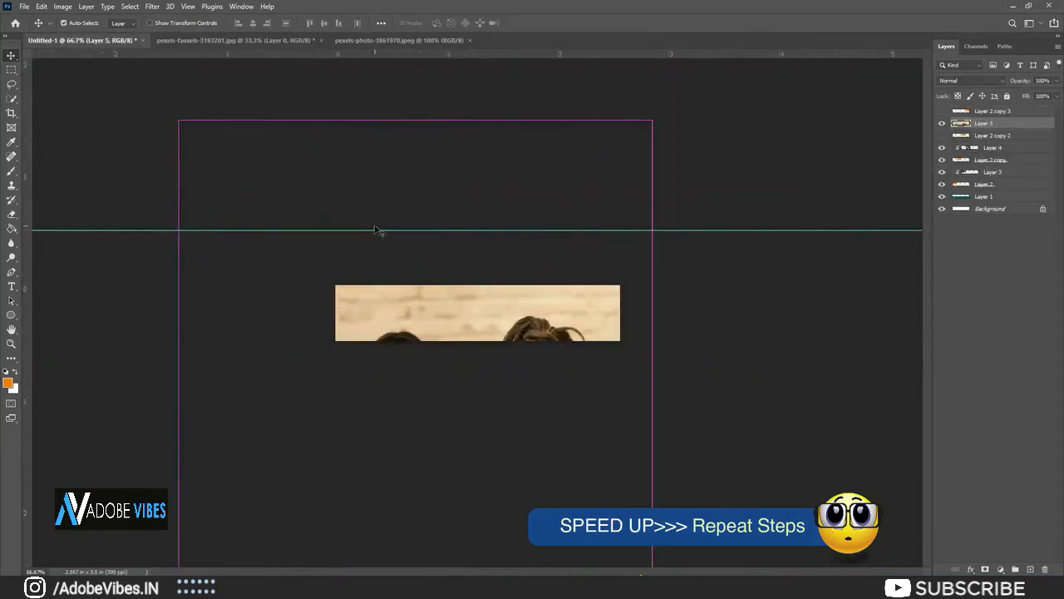
key("ctrl+t")
mouse_move(416, 477)
left_mouse_down()
mouse_move(477, 292)
mouse_move(525, 309)
mouse_move(574, 379)
left_mouse_up()
- Fit the three-women photo over panel three, clip it there, and reveal Layer 2 copy 3
left_click(942, 135)
key("Return")
key("ctrl+t")
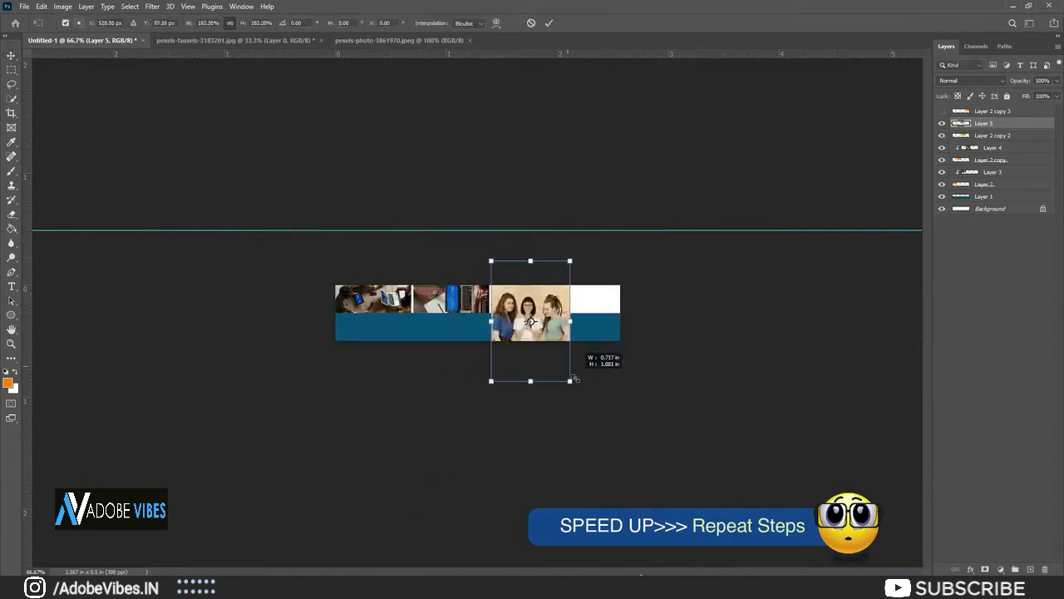
left_click(548, 22)
right_click(994, 133)
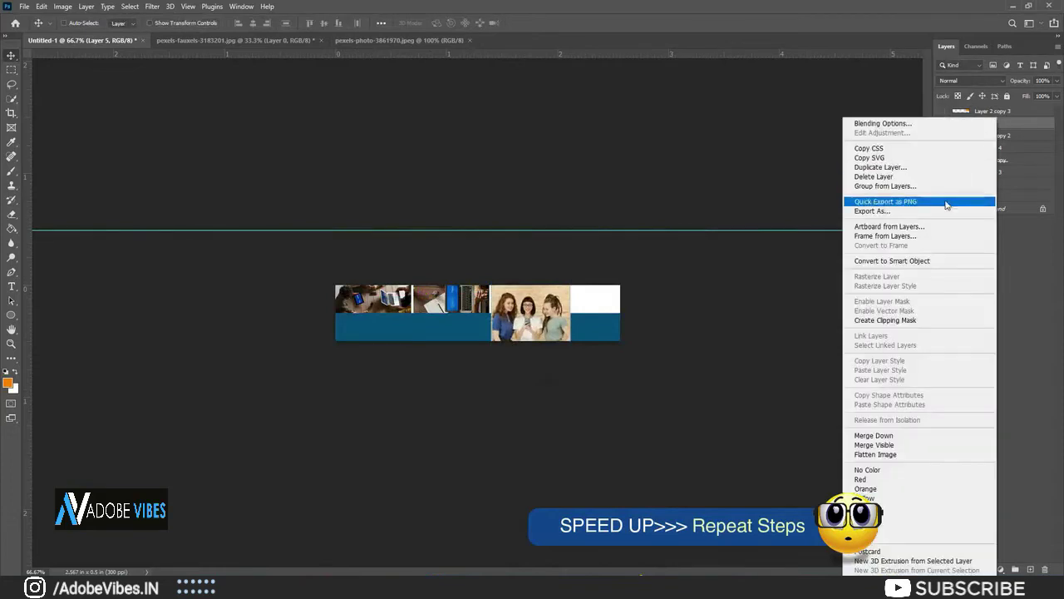
left_click(915, 320)
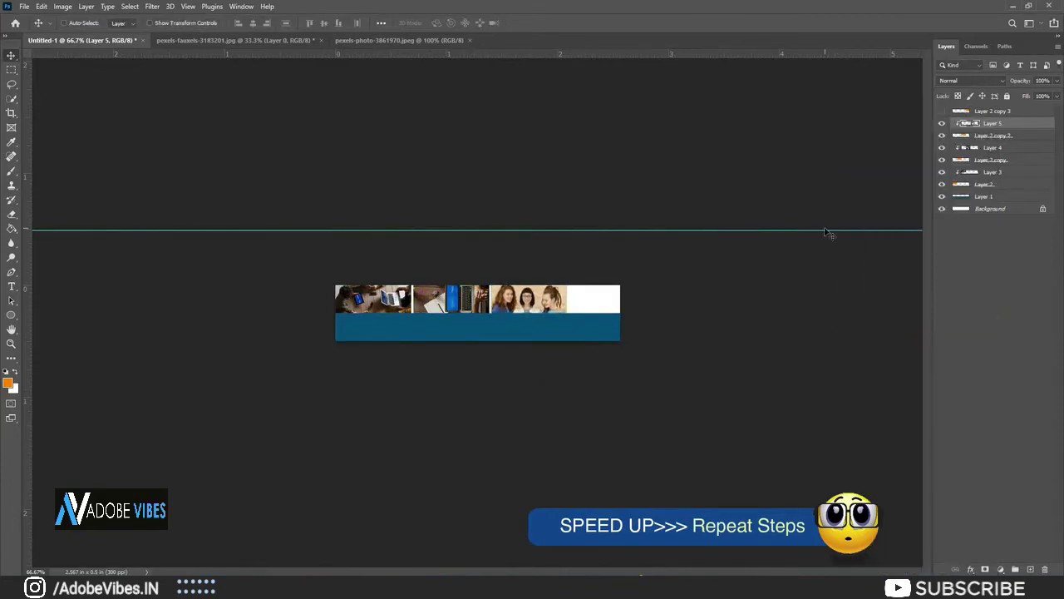
left_click(942, 110)
- Close the three-women photo document, leaving the whiteboard photo open
left_click(990, 111)
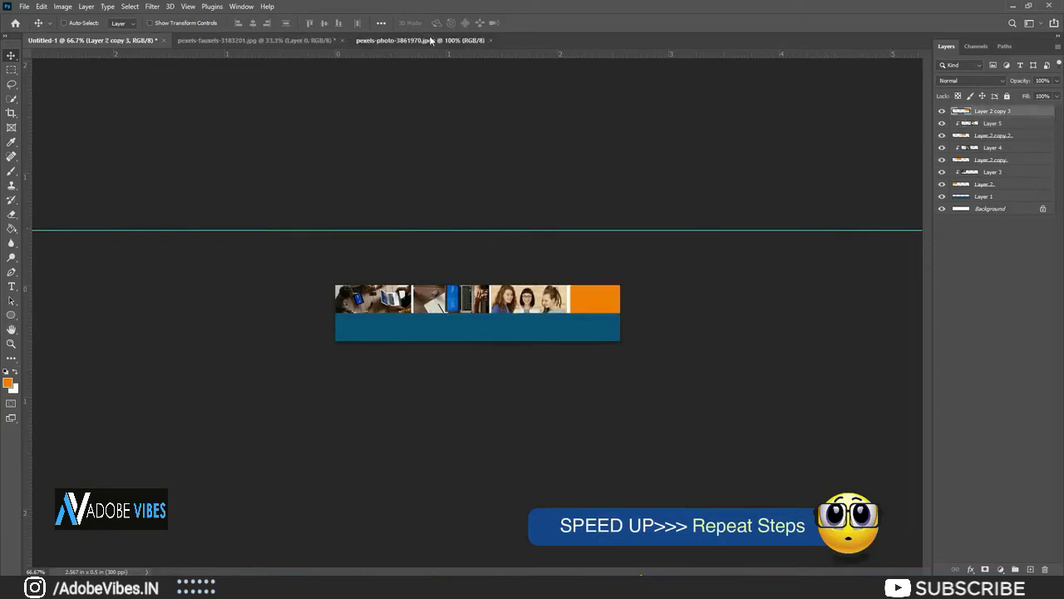
left_click(429, 39)
left_click(286, 40)
left_click(342, 40)
left_click(549, 218)
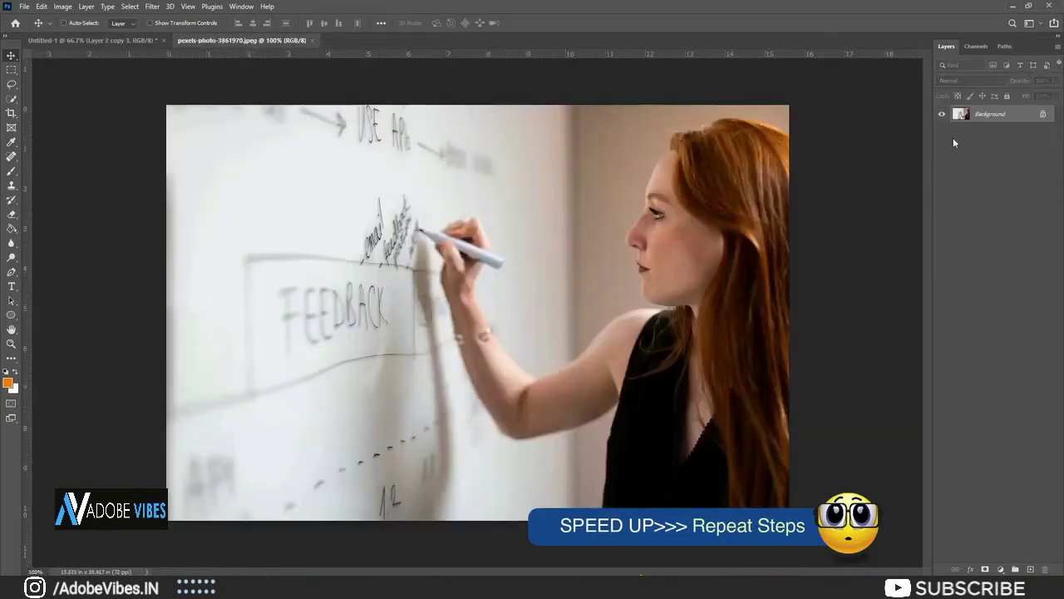
- Bring the unlocked whiteboard photo into the banner, resized and clipped to the fourth block
double_click(961, 114)
key("Return")
mouse_move(429, 163)
left_mouse_down()
mouse_move(242, 109)
mouse_move(575, 354)
mouse_move(601, 295)
mouse_move(590, 297)
left_mouse_up()
left_click(87, 40)
key("ctrl+v")
key("ctrl+t")
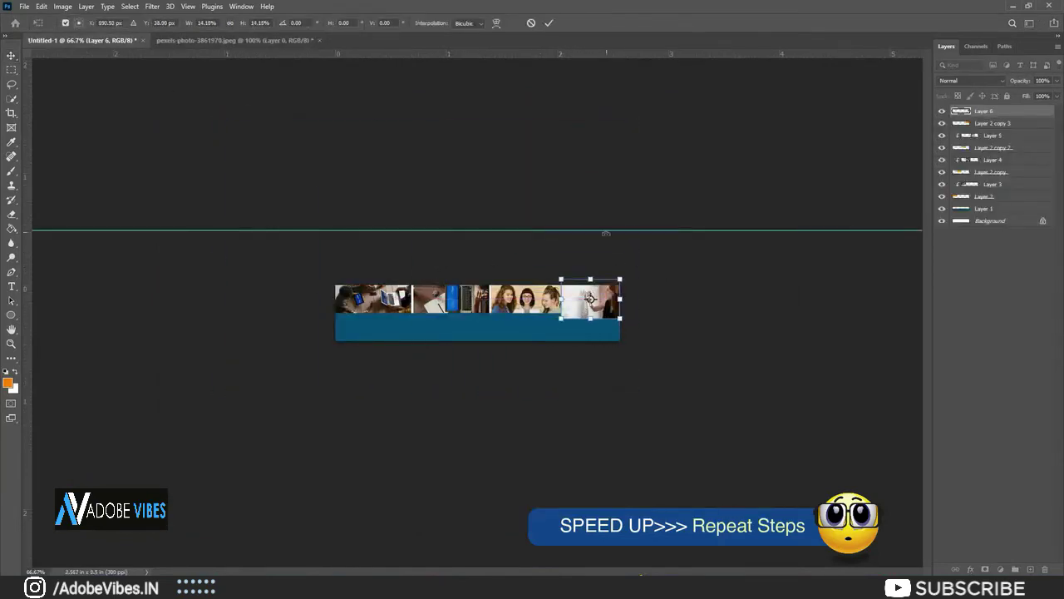
left_click(550, 23)
right_click(994, 110)
left_click(983, 309)
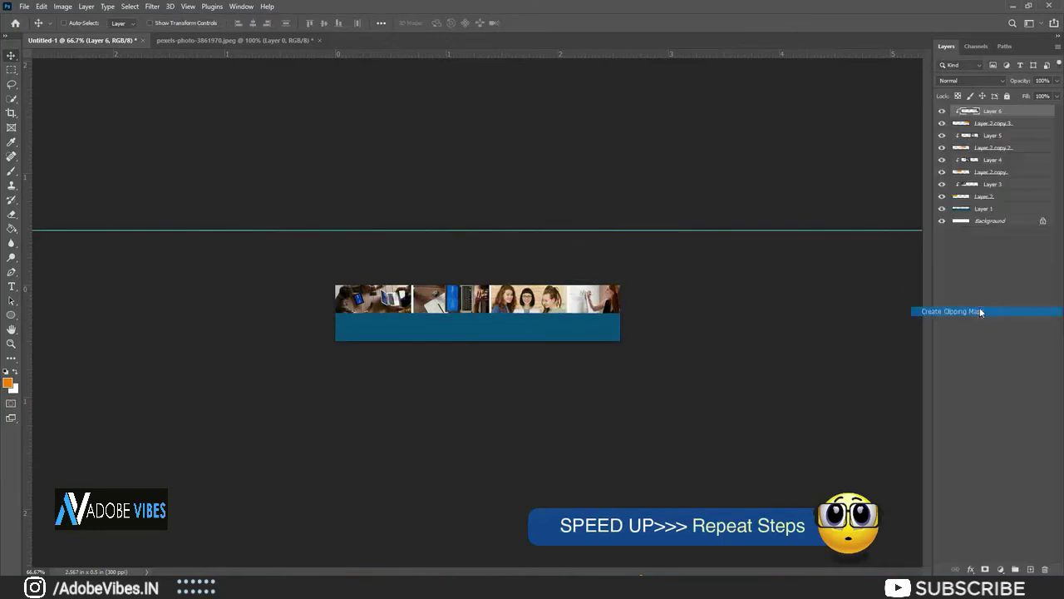
- Select all the banner layers and group them into Group 1
key("ctrl+0")
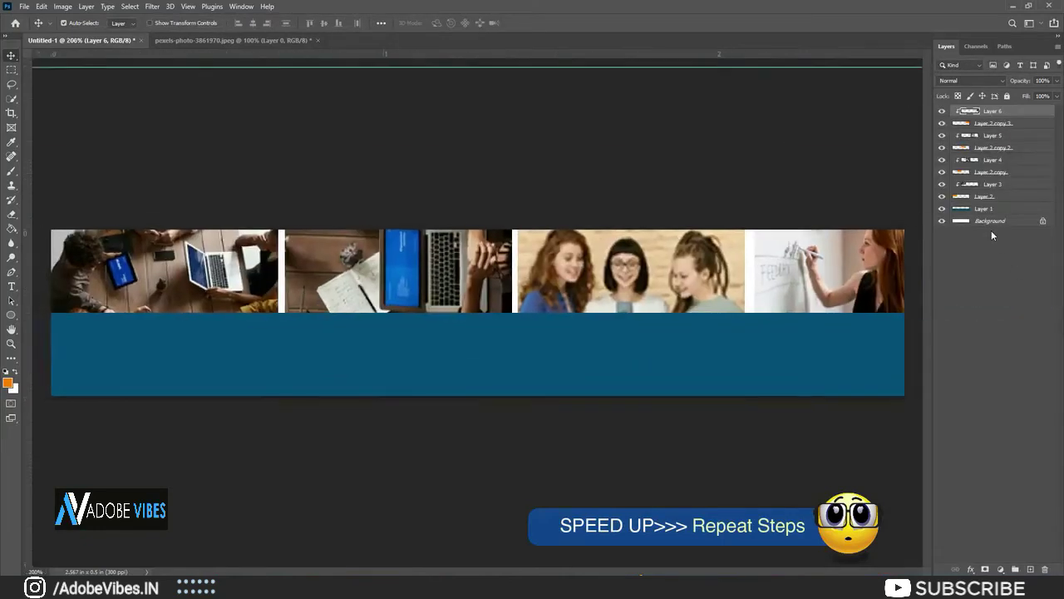
key("ctrl+1")
key("ctrl+alt+a")
key("ctrl+g")
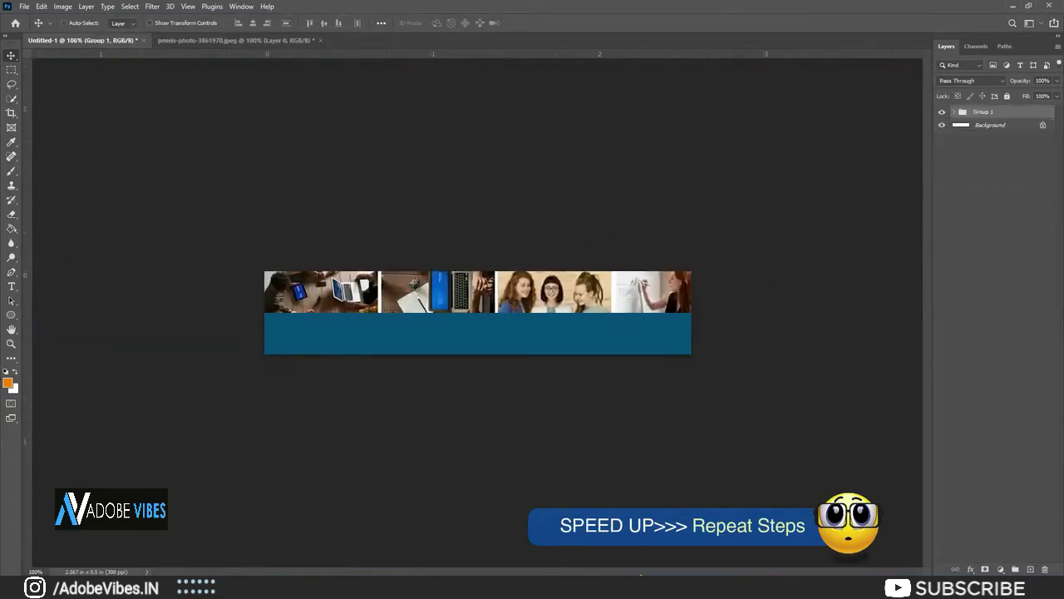
key("alt+Tab")
- Paste 'XYZ STUDY CENTER STUDENT COUNCIL' from the notes in Helvetica, centred on the blue bar
left_click_drag(822, 359, 559, 356)
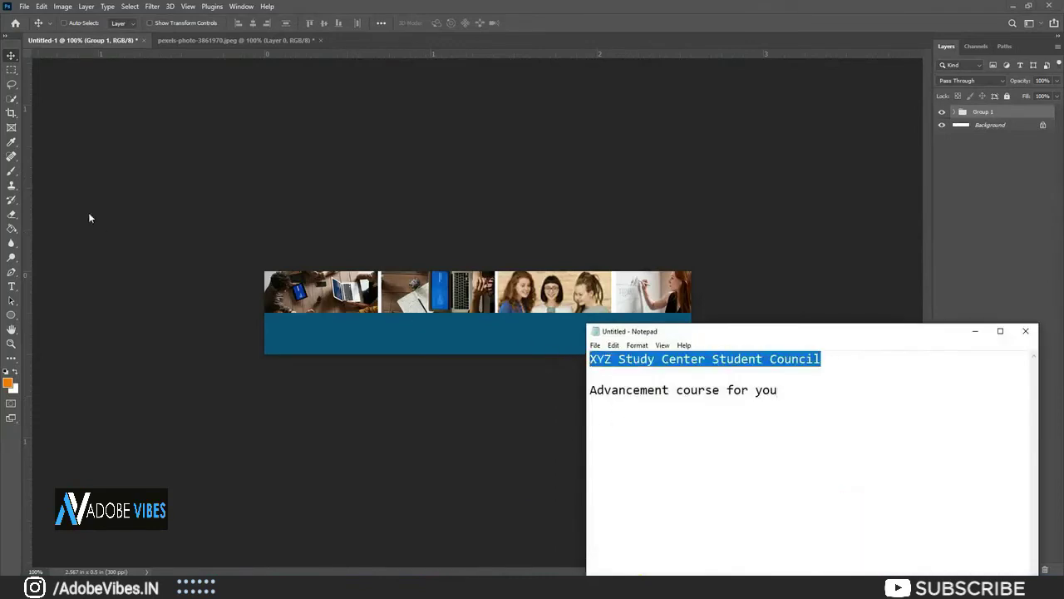
key("alt+Tab")
left_click(12, 286)
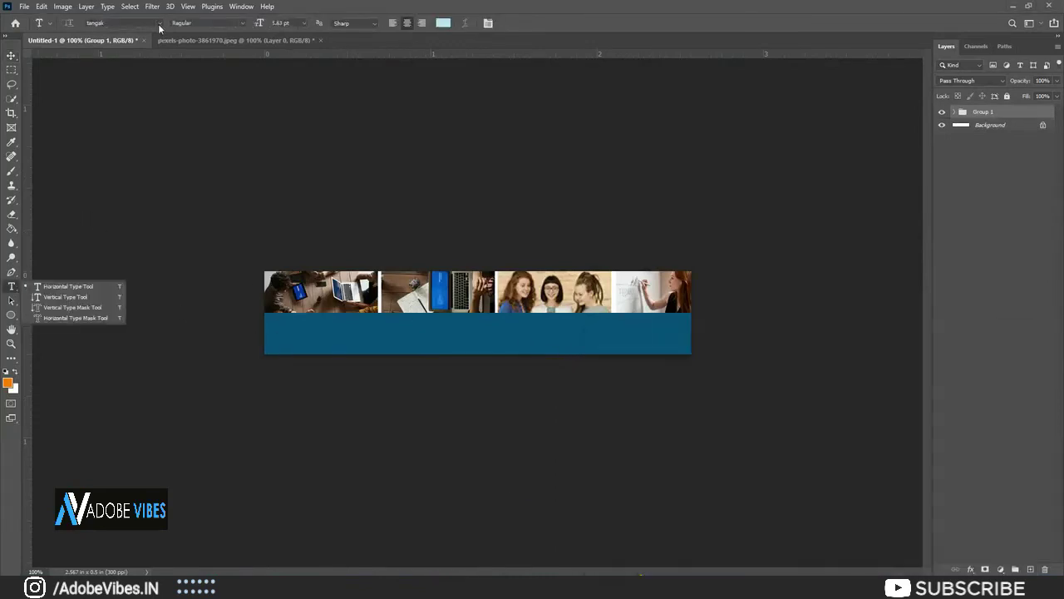
left_click(160, 25)
left_click(174, 67)
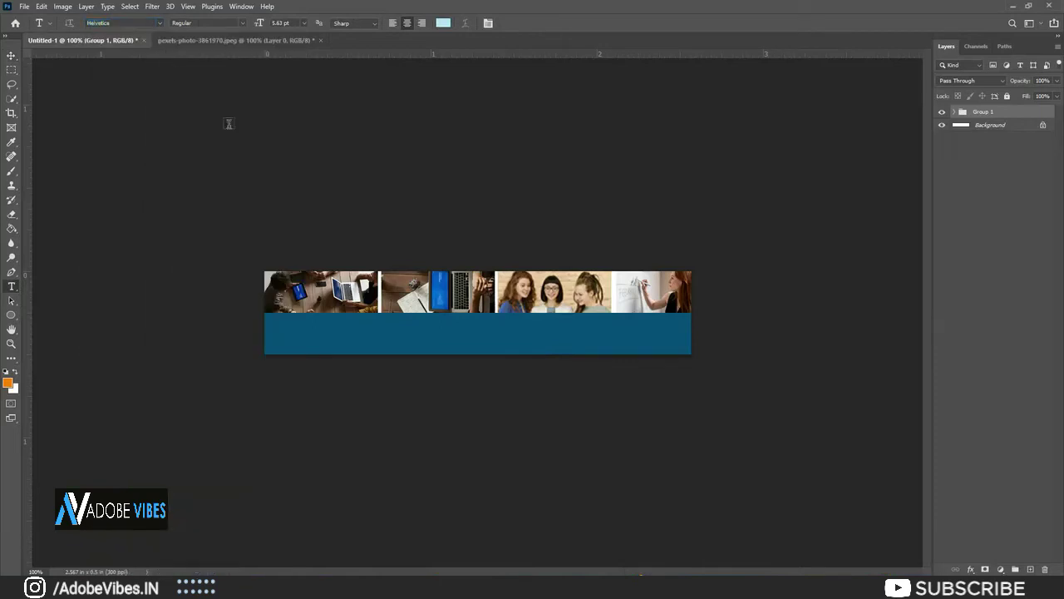
left_click(294, 333)
key("ctrl+v")
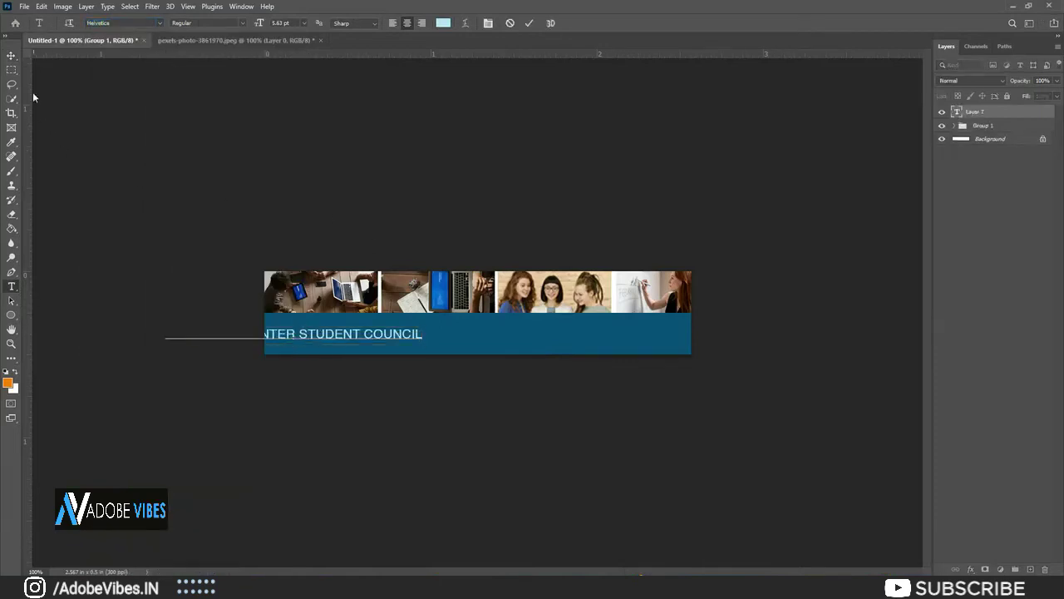
left_click(13, 57)
left_click_drag(330, 335, 474, 328)
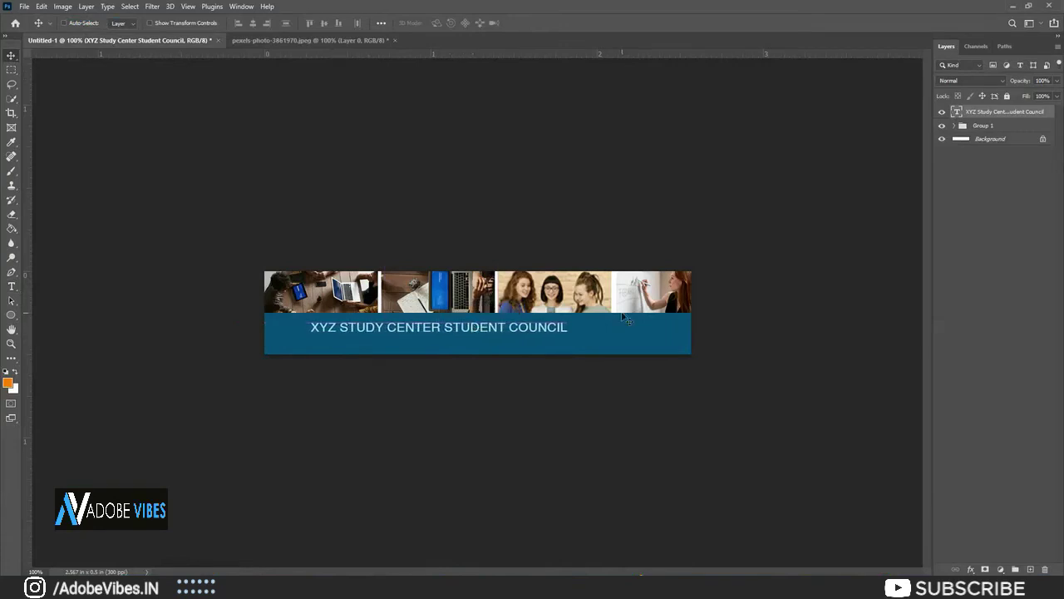
key("Up")
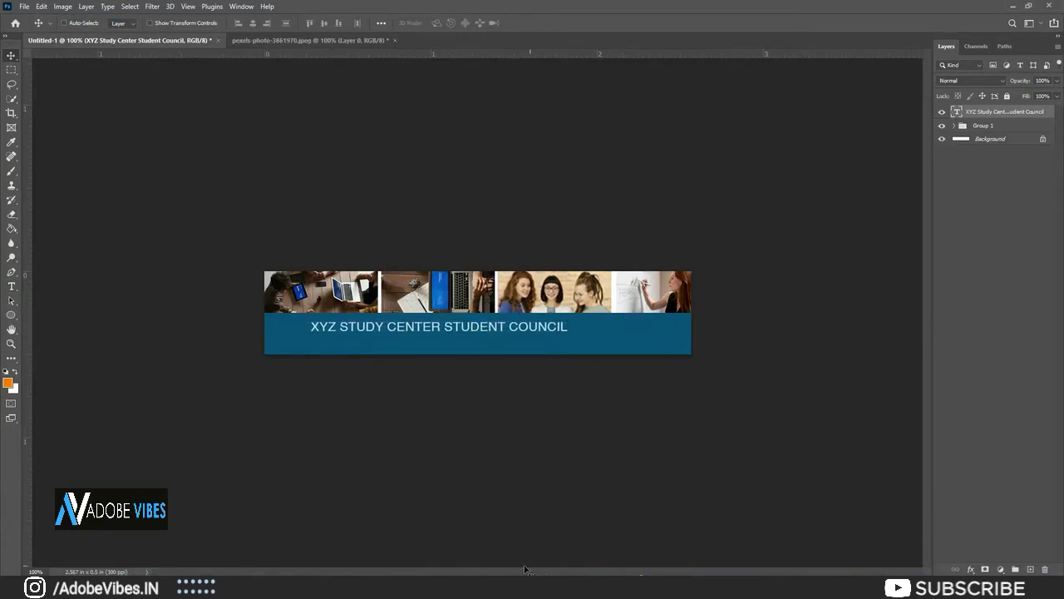
- Copy the line 'ADVANCEMENT COURSE FOR YOU' from the notes window
left_click(693, 570)
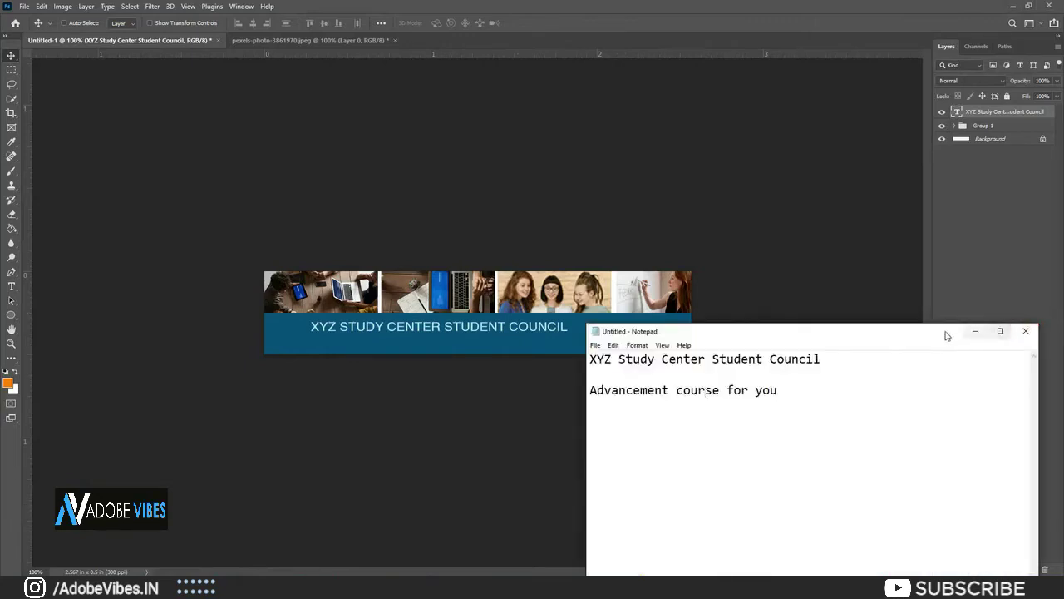
left_click_drag(945, 335, 887, 226)
left_click_drag(530, 281, 836, 277)
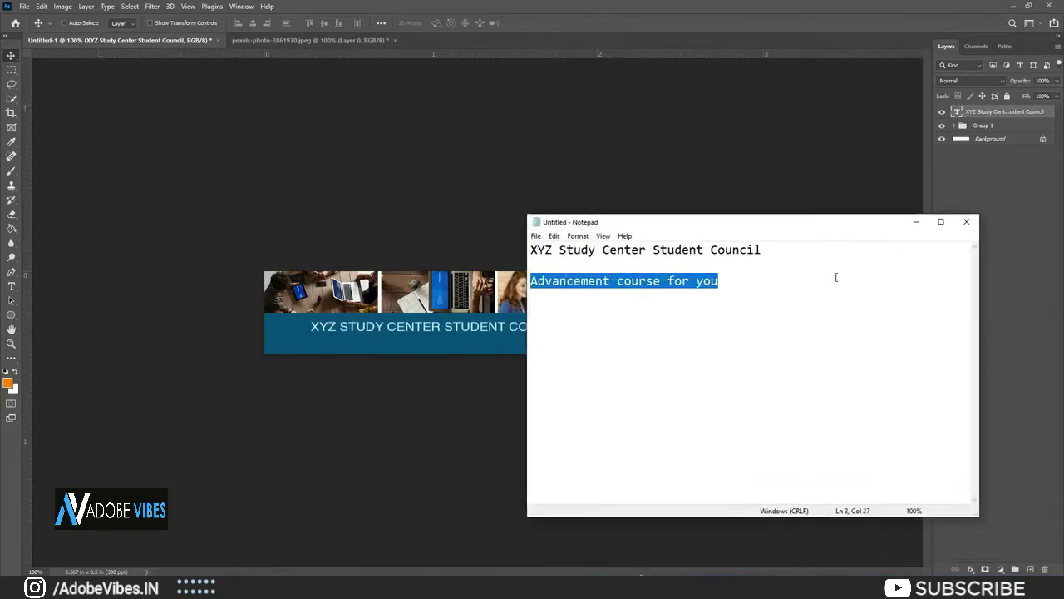
left_click(916, 222)
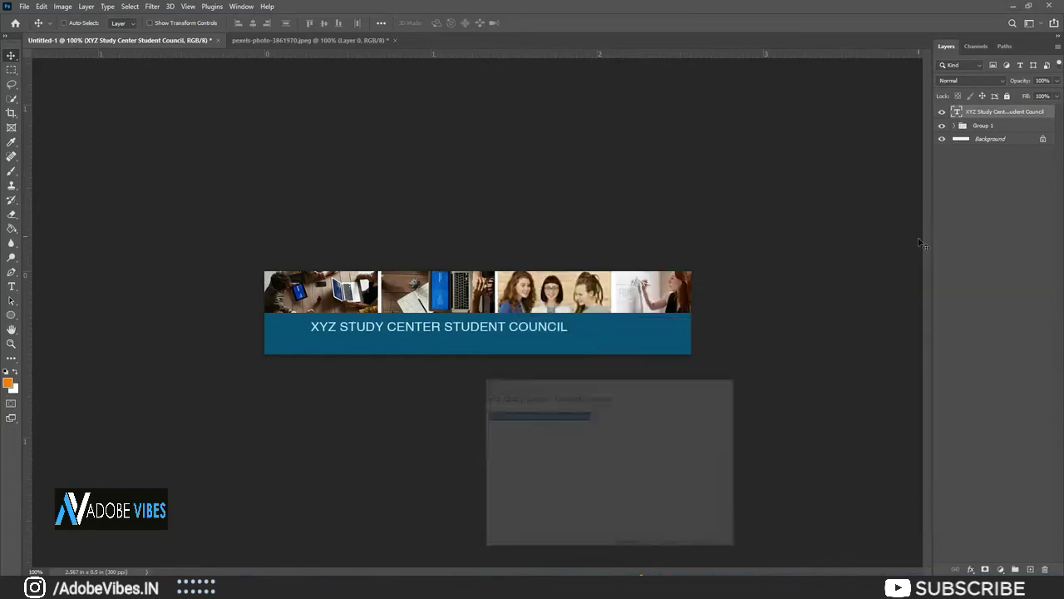
- Paste the subtitle as a new text layer centred beneath the title
left_click(11, 286)
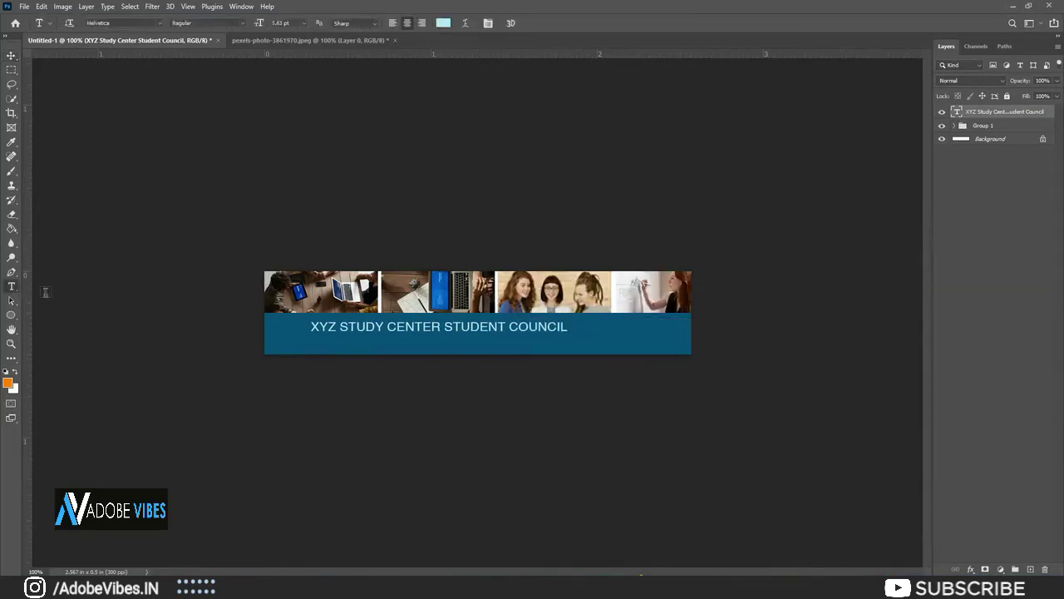
left_click(303, 348)
key("ctrl+v")
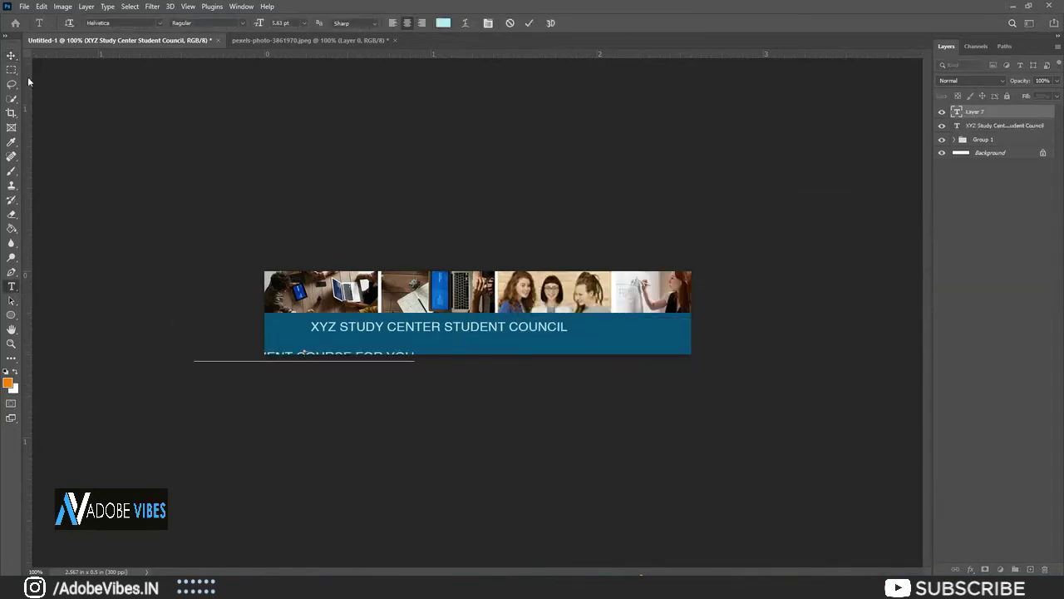
left_click(11, 55)
left_click_drag(335, 356, 481, 341)
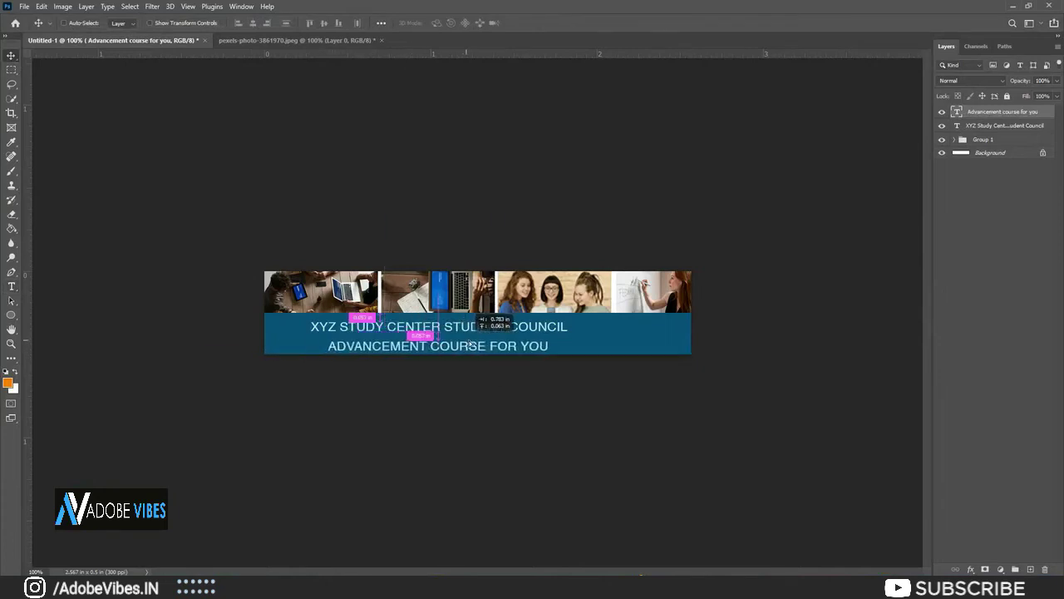
key("Left")
key("Left")
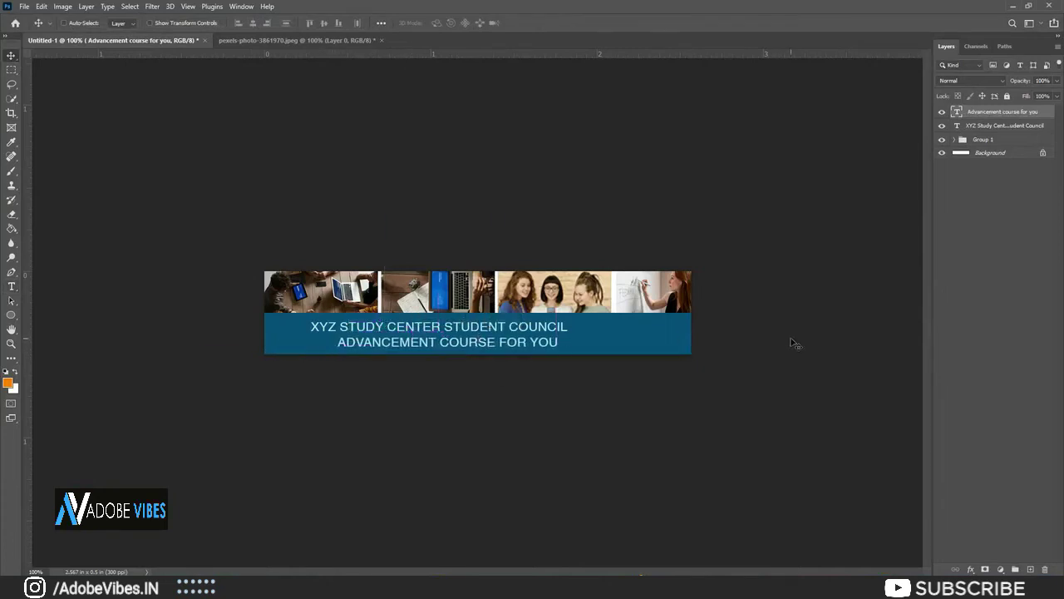
key("Left")
key("Left")
key("Left")
key("Left")
key("Left")
key("Left")
key("Left")
key("Left")
key("Left")
key("Left")
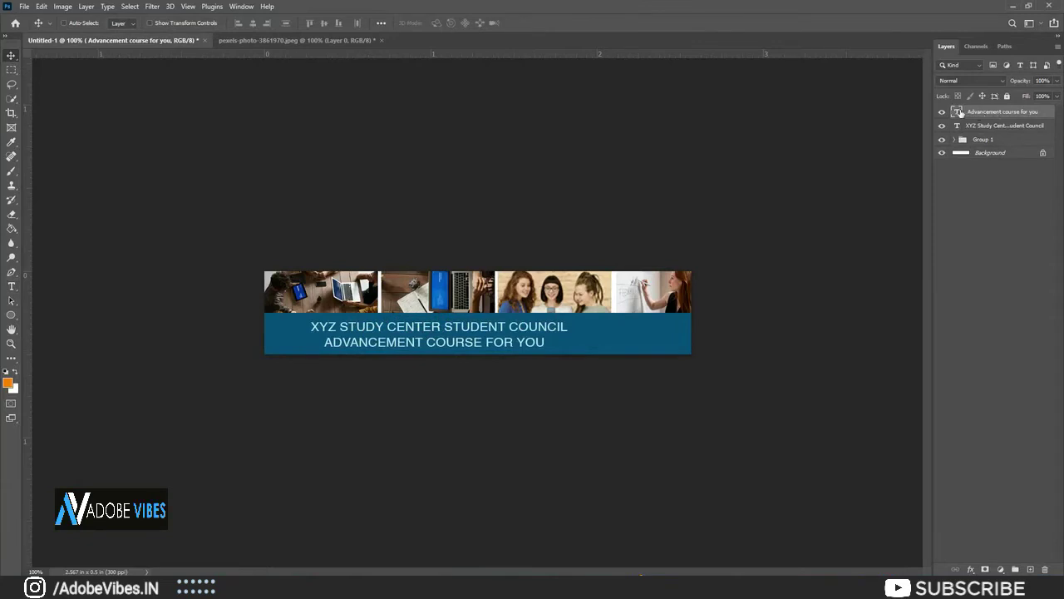
double_click(958, 112)
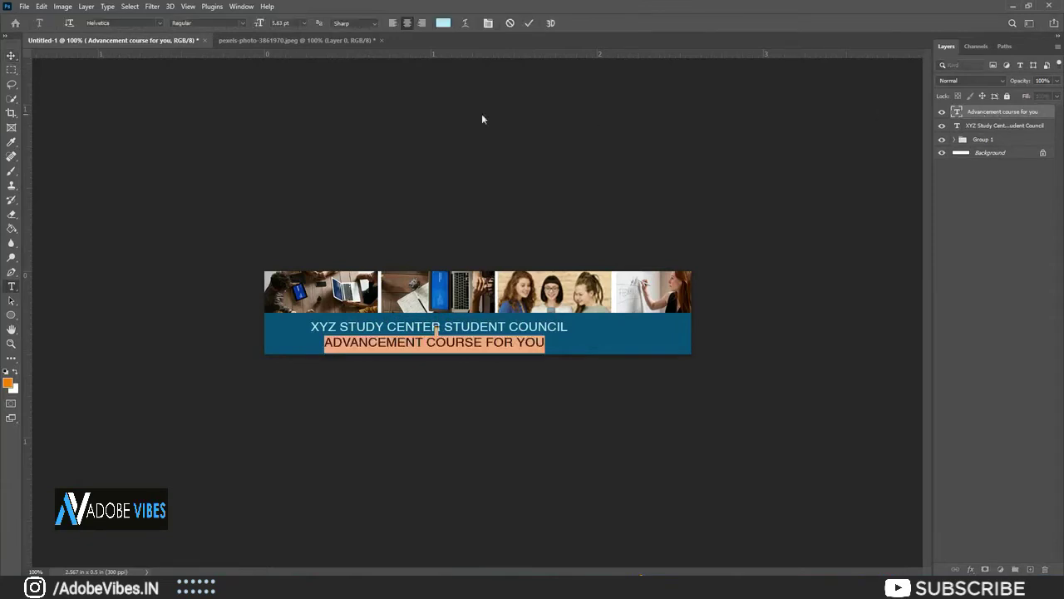
- Set the subtitle to 6 pt with all caps turned off, nudged slightly right
left_click(305, 24)
left_click(287, 32)
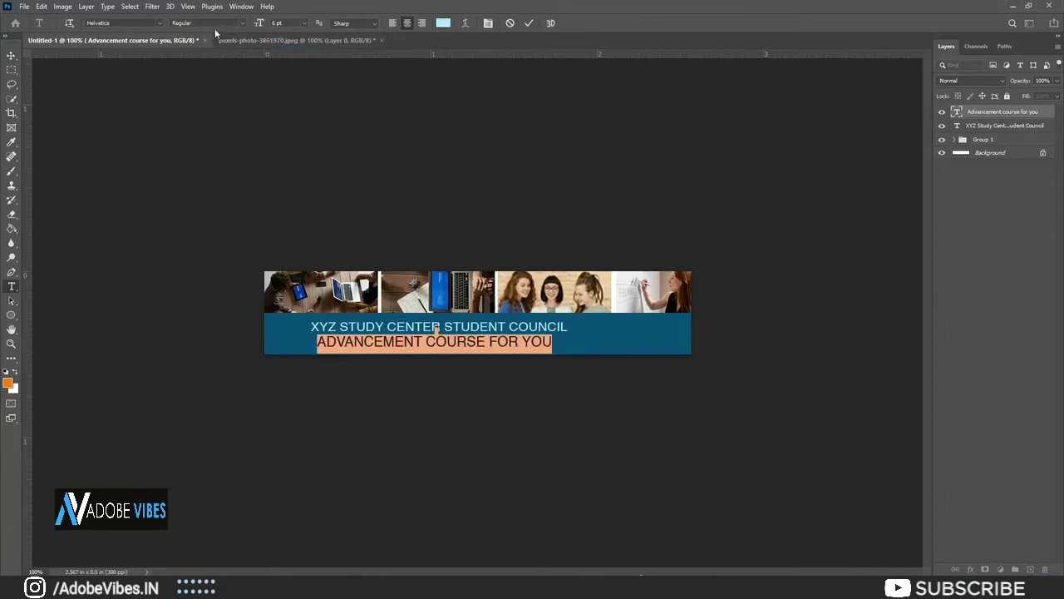
left_click(488, 23)
left_click(741, 129)
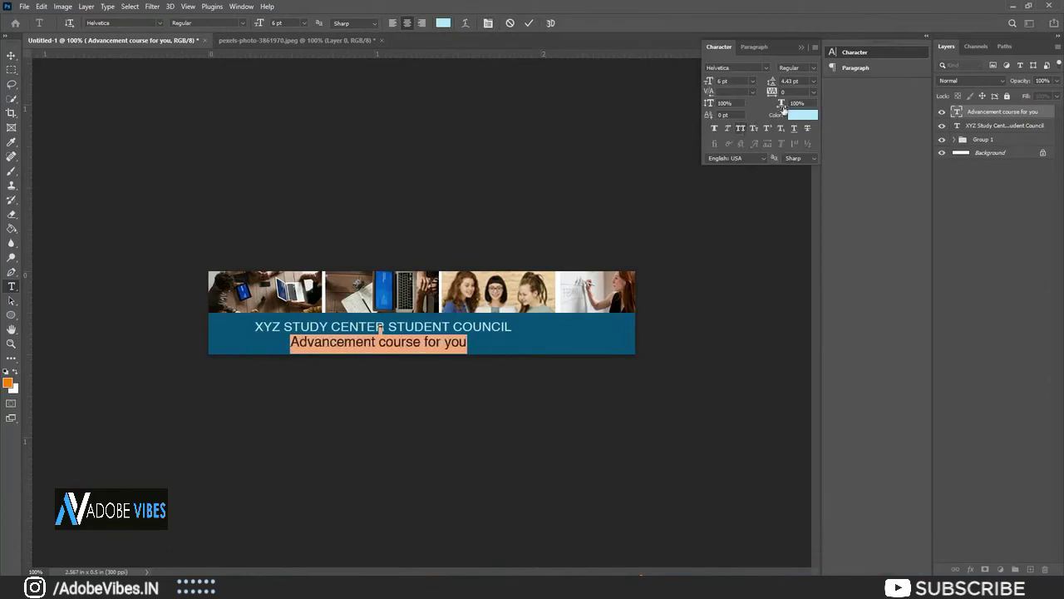
left_click(530, 23)
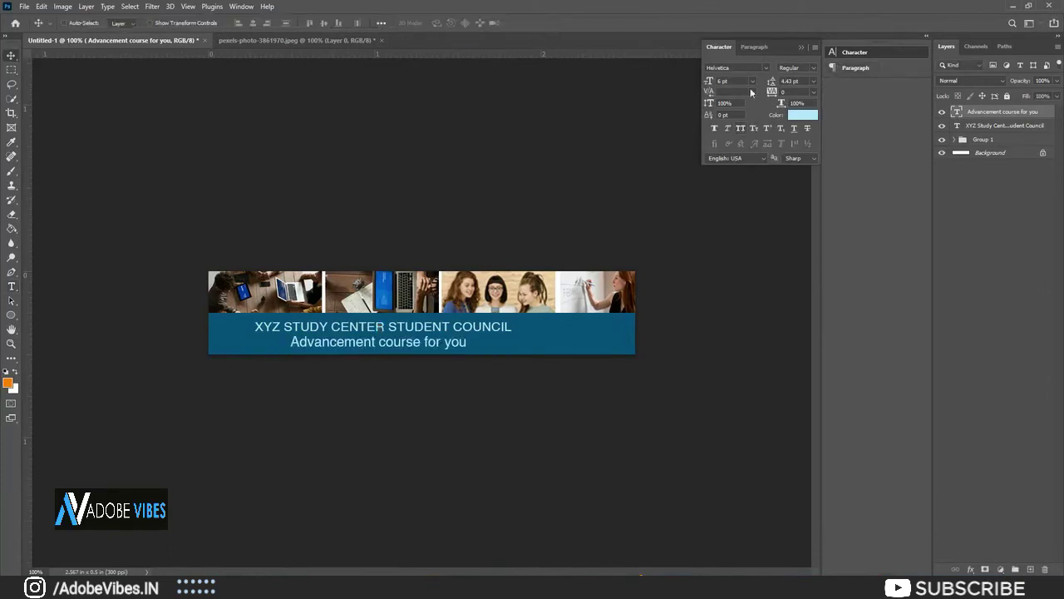
left_click(818, 50)
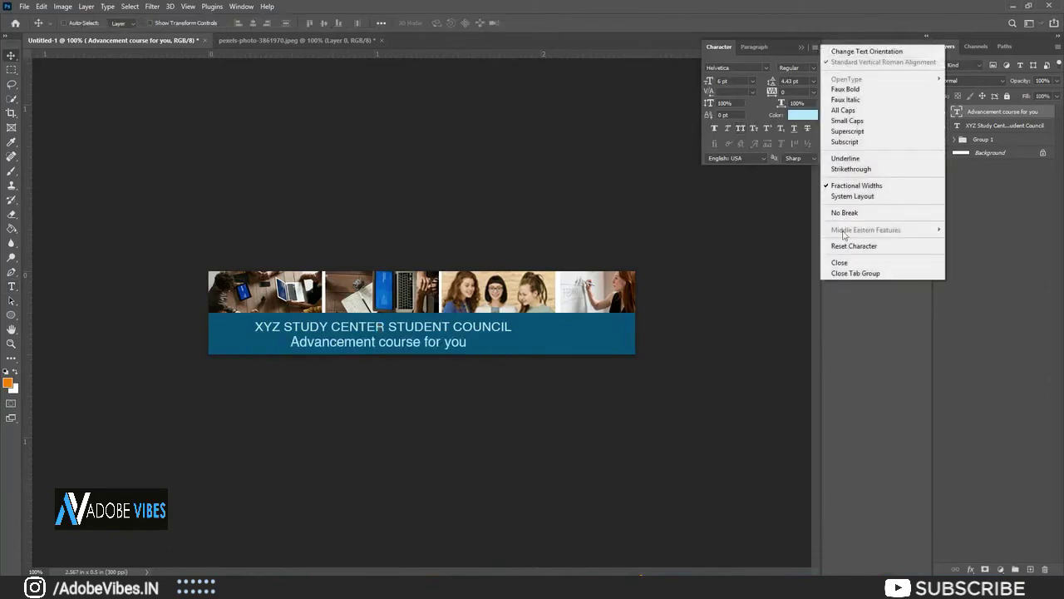
left_click(847, 274)
key("Right")
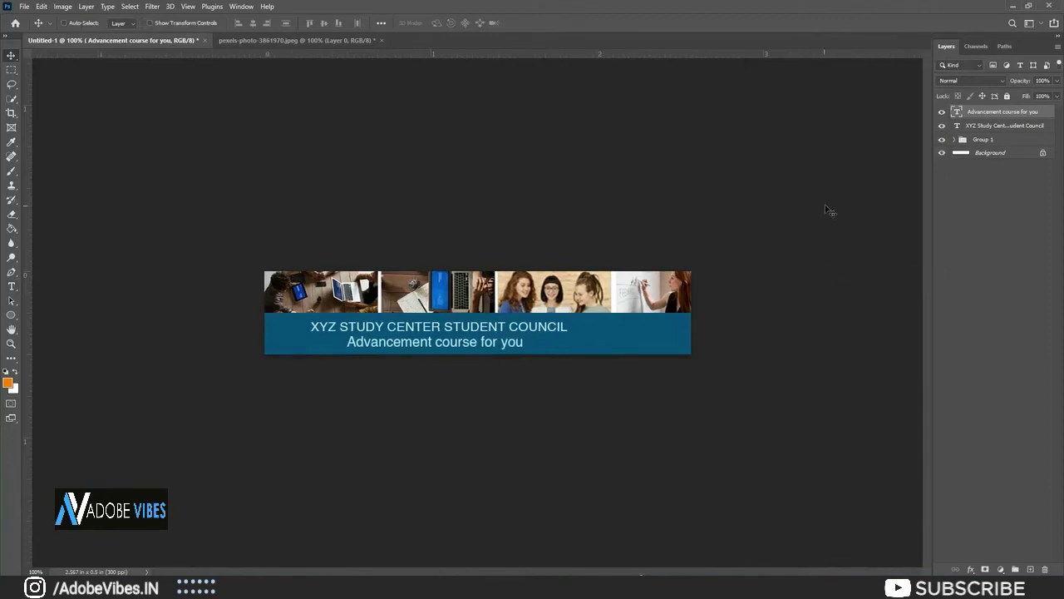
- Colour the subtitle text light orange (ffb770)
double_click(956, 114)
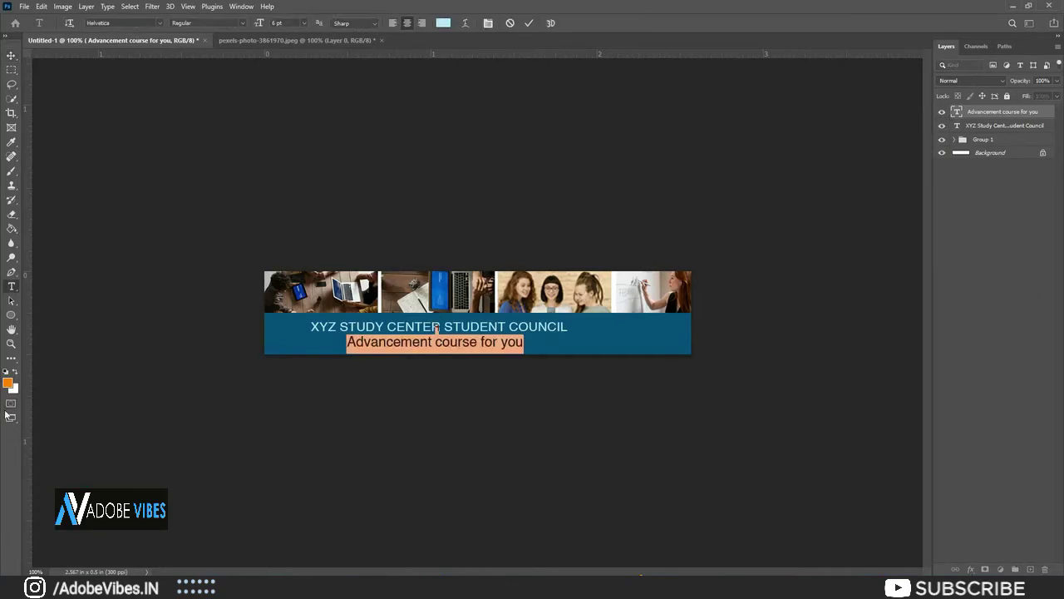
left_click(443, 22)
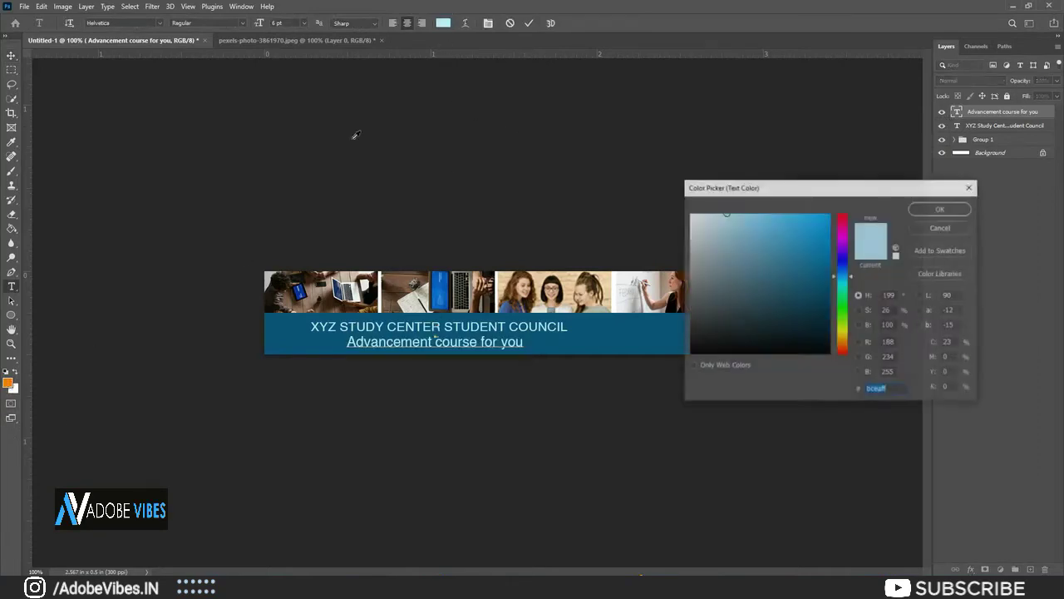
left_click(8, 381)
left_click(788, 211)
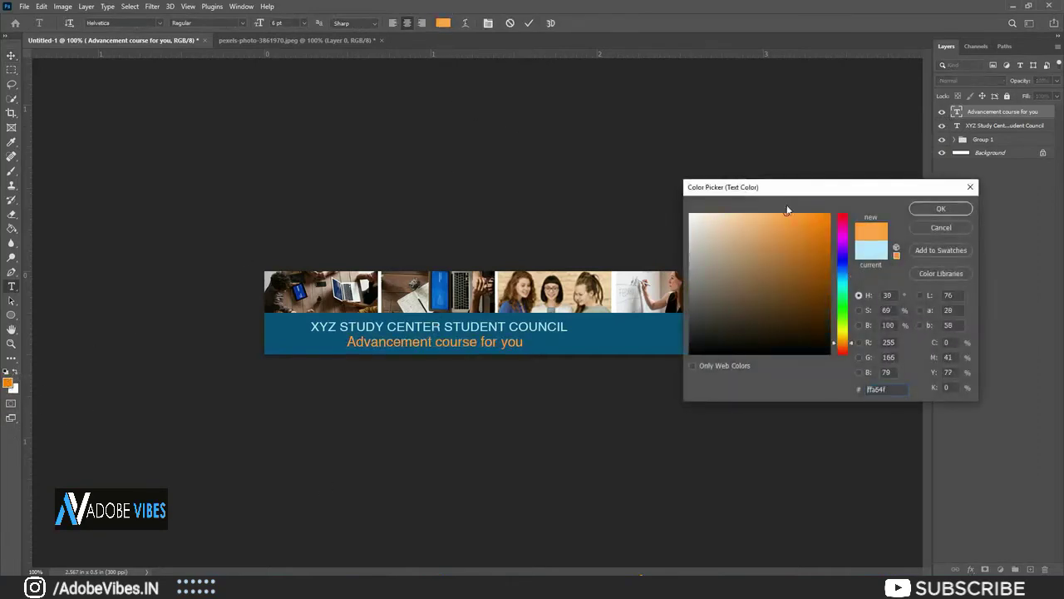
left_click_drag(795, 239, 770, 207)
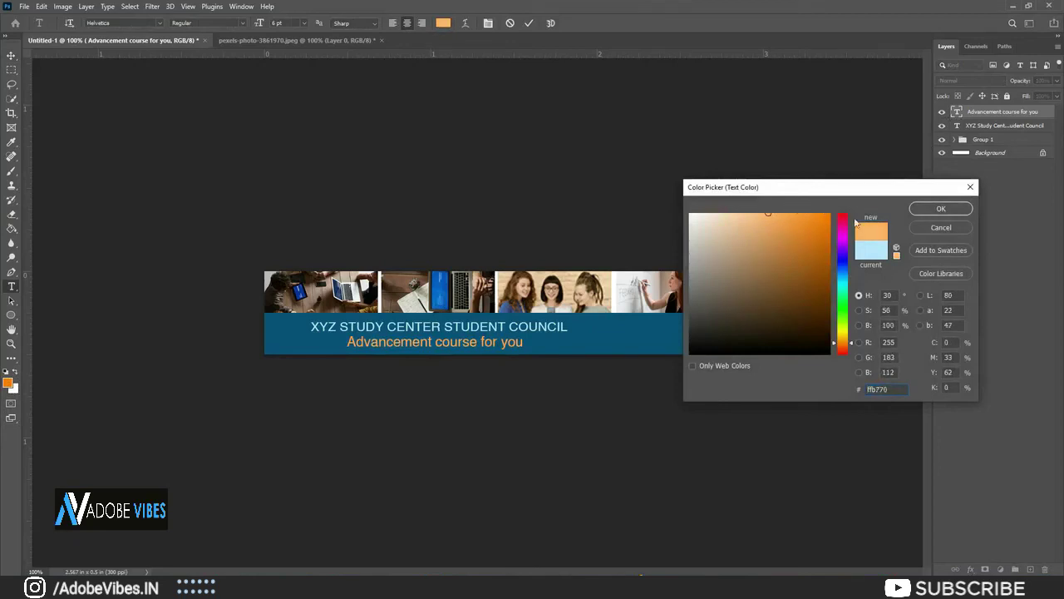
left_click(940, 208)
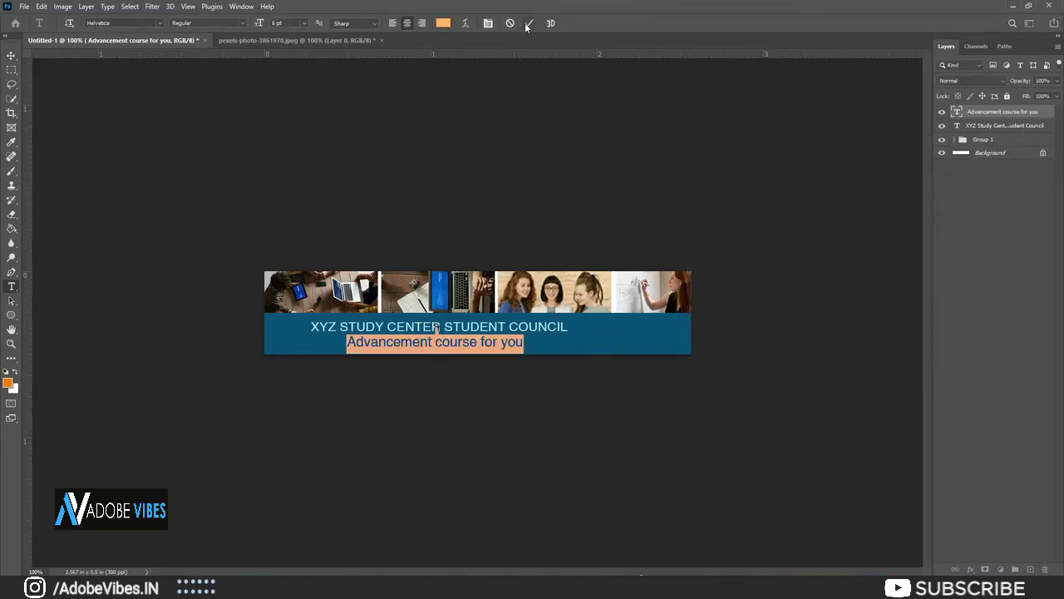
left_click(529, 23)
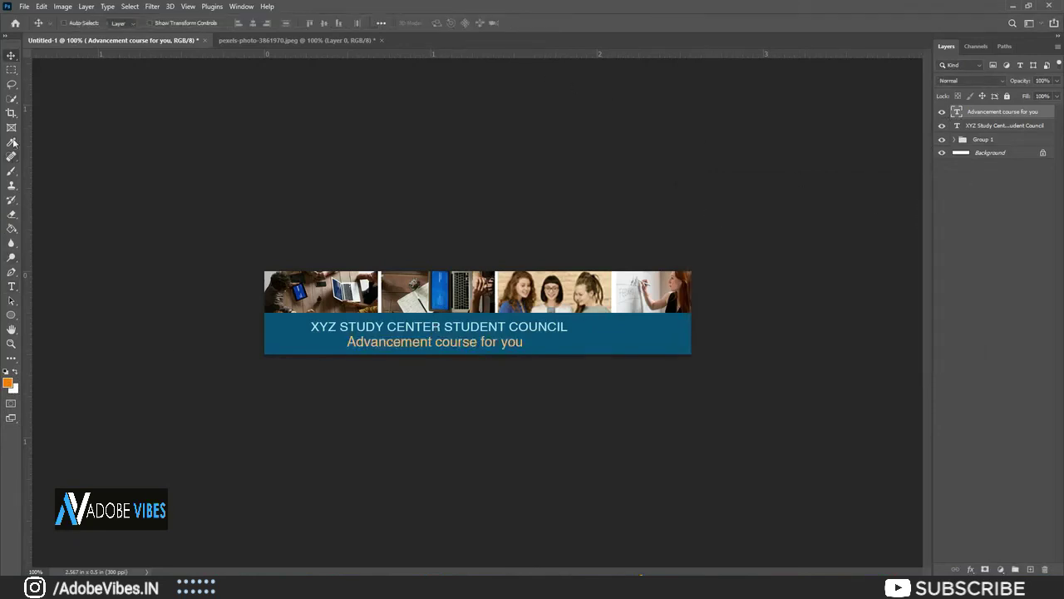
- Fill a thin white divider strip below the title on a new layer, Layer 7
left_click(12, 71)
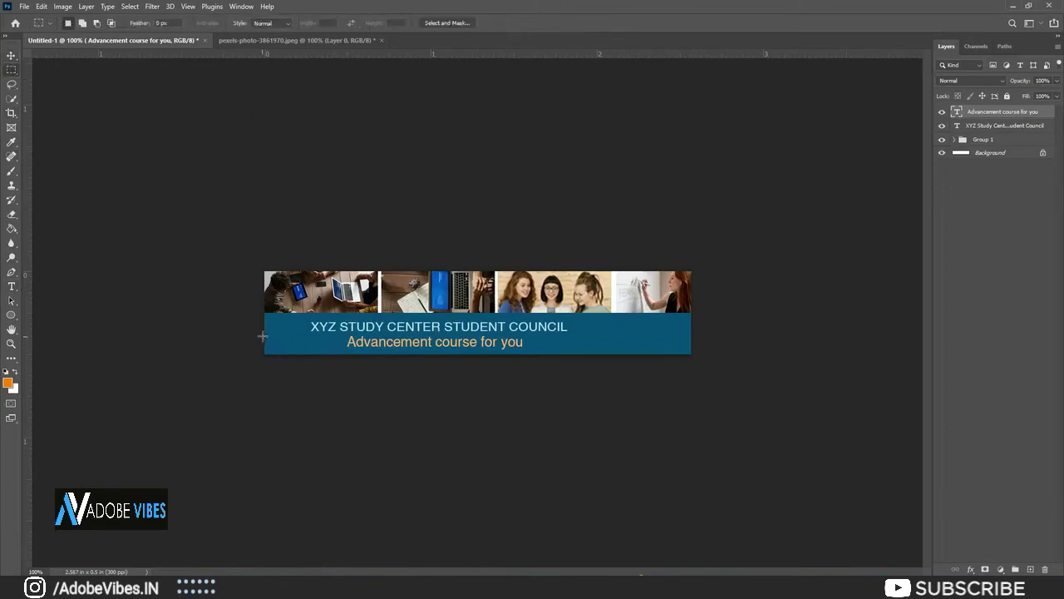
left_click_drag(264, 334, 679, 334)
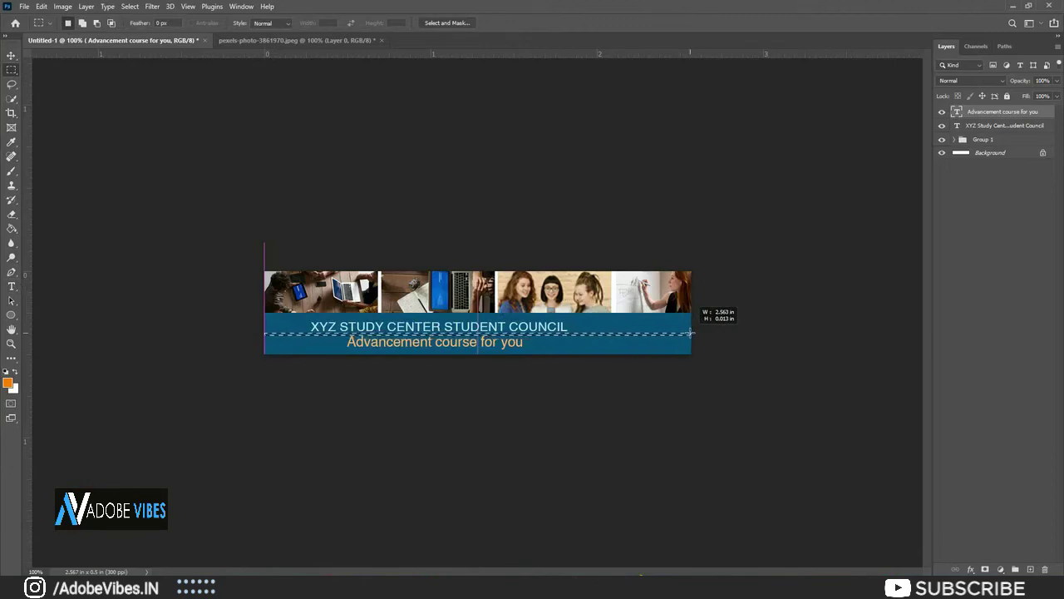
left_click_drag(679, 334, 695, 334)
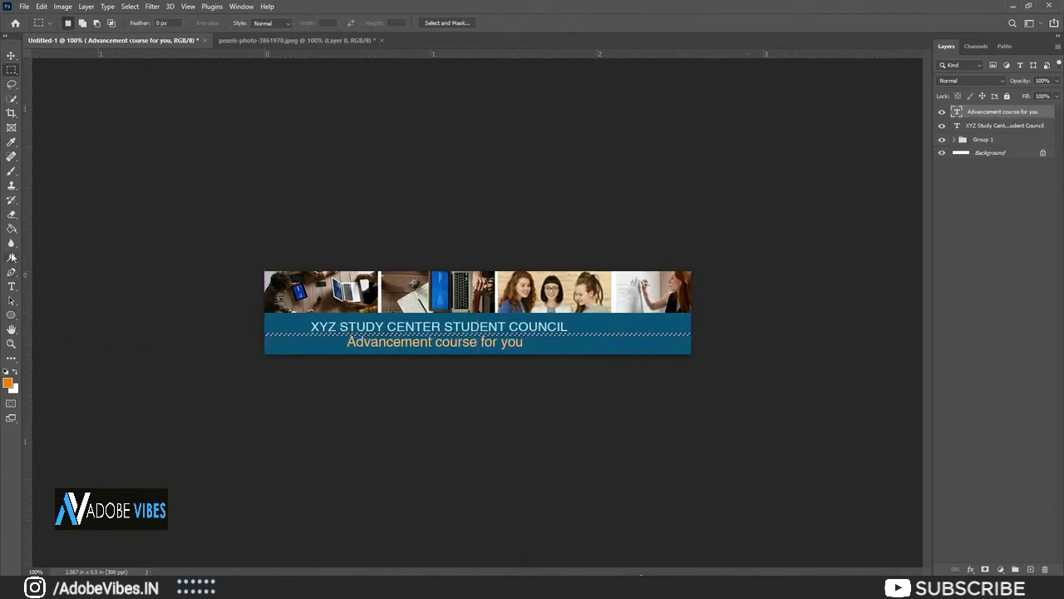
left_click(13, 229)
left_click(15, 371)
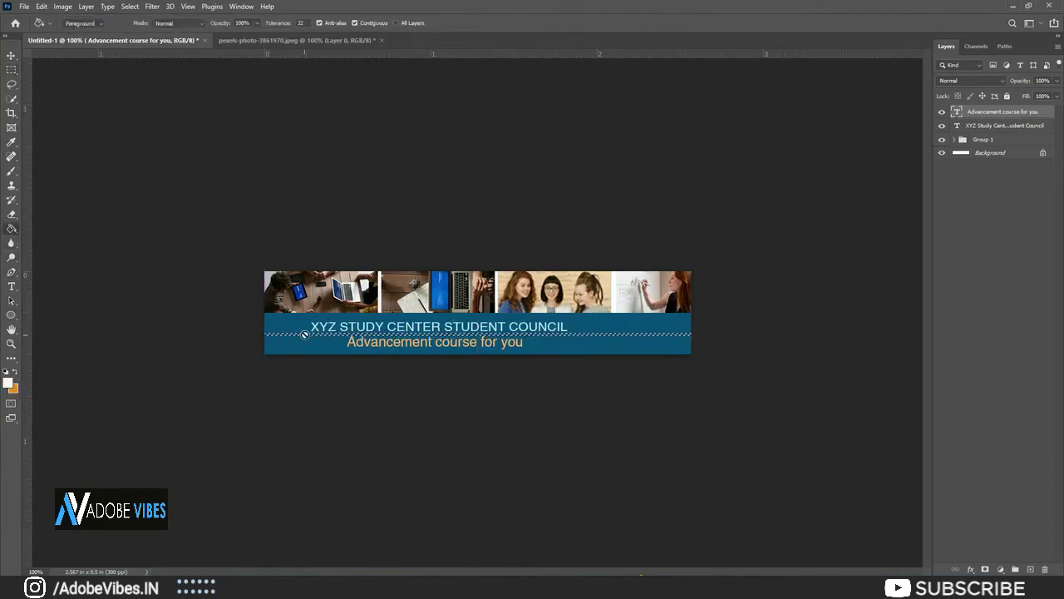
key("ctrl+shift+alt+n")
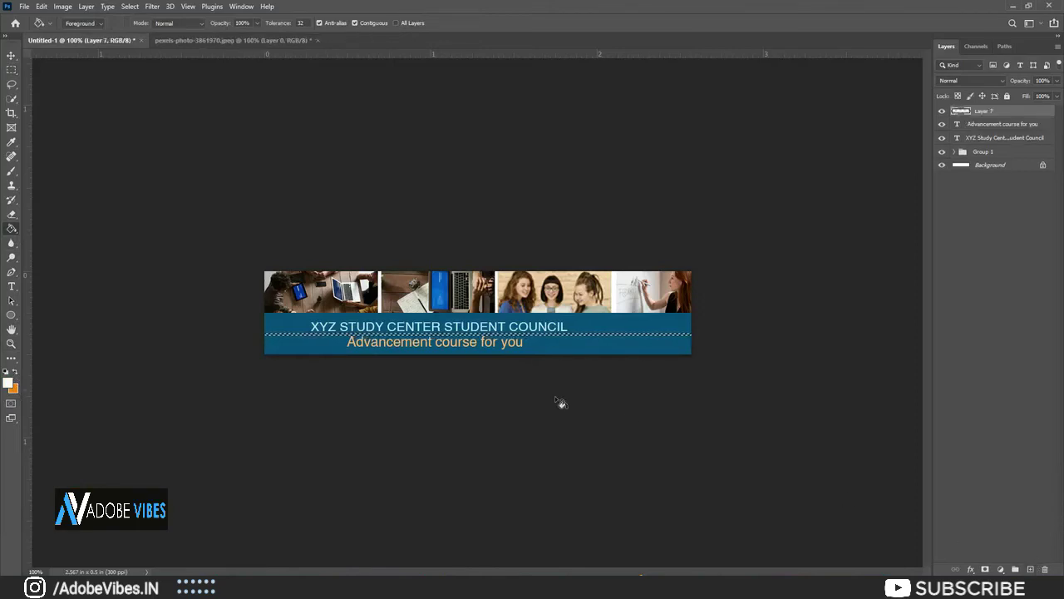
left_click(429, 335)
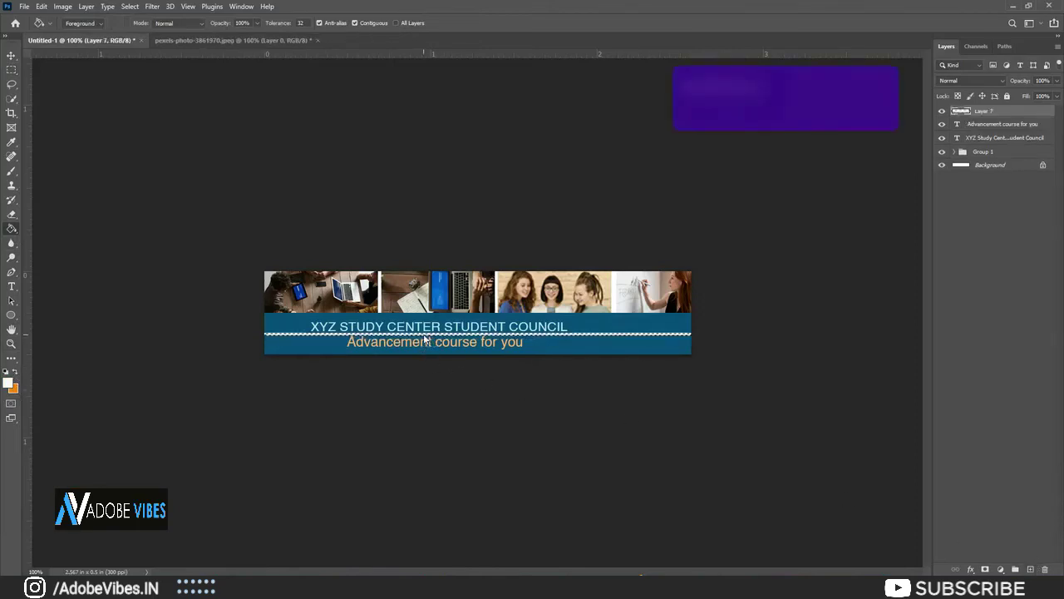
key("ctrl+d")
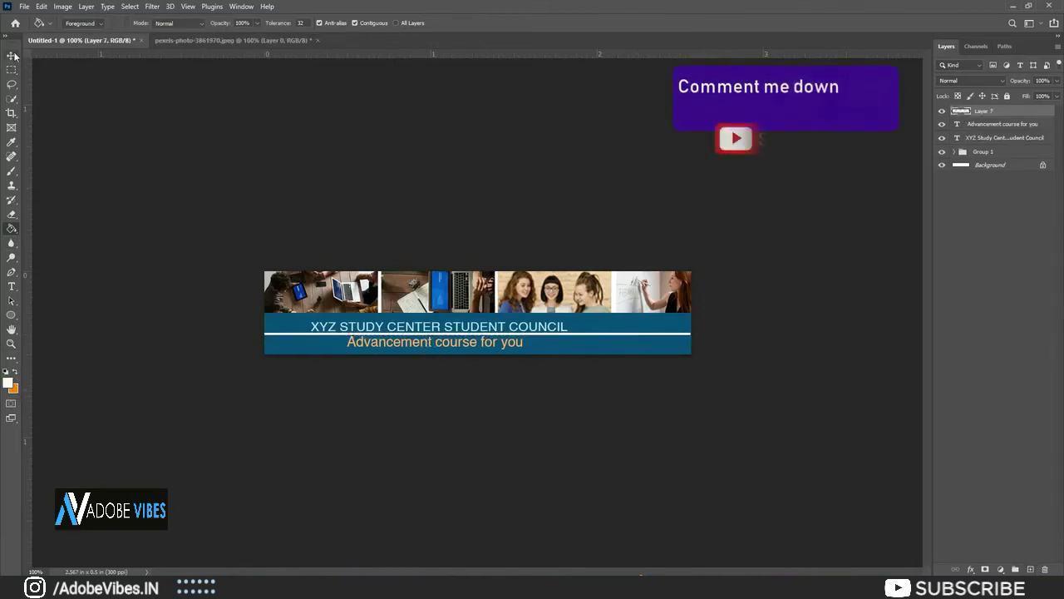
- Nudge the subtitle down and the title up and re-centre it horizontally
left_click(12, 55)
left_click(969, 126)
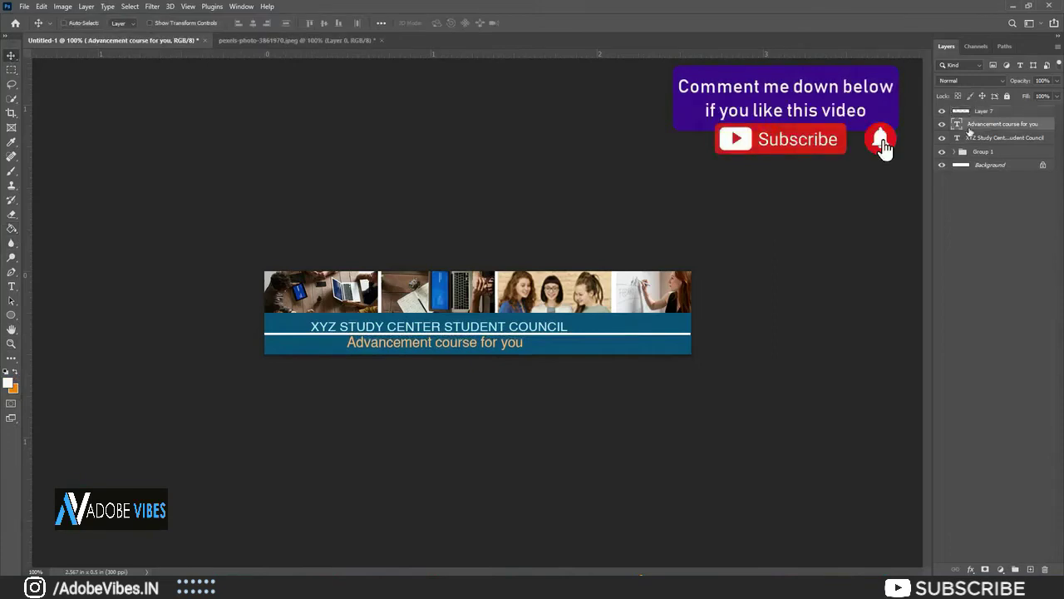
key("Down")
key("Down")
key("Down")
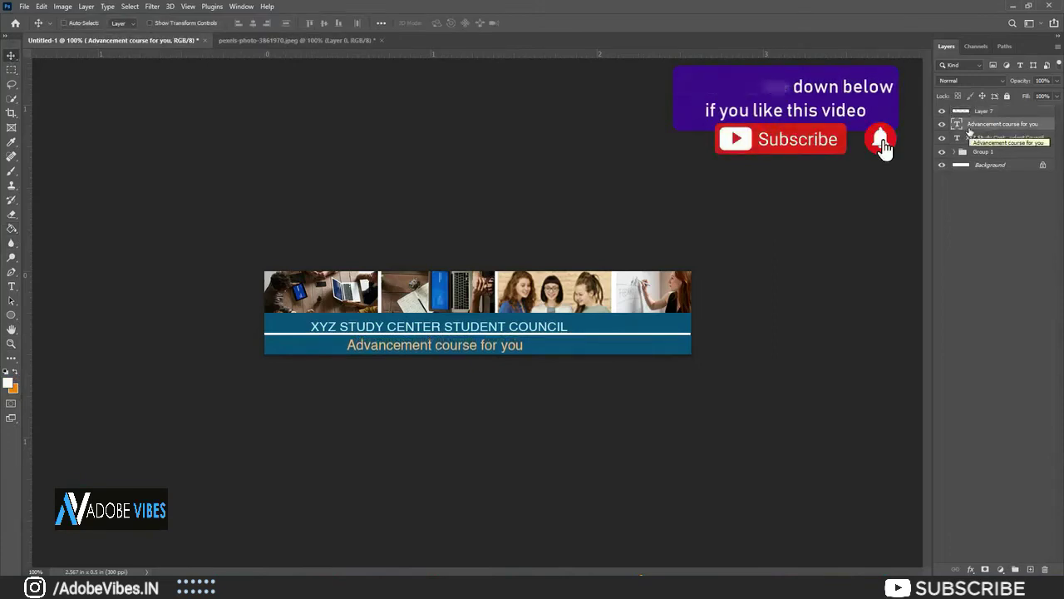
left_click(980, 138)
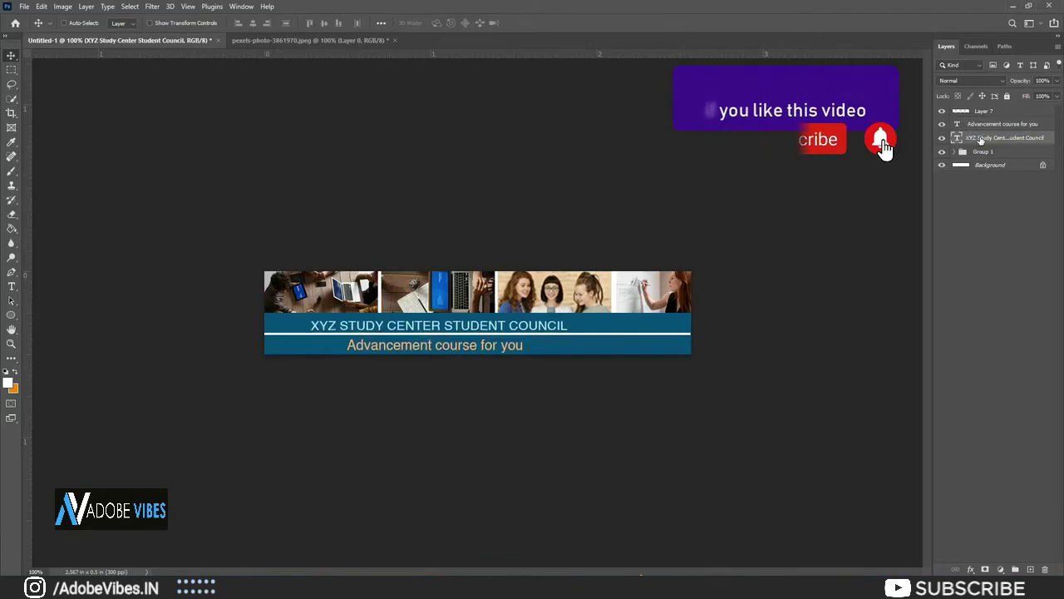
key("Up")
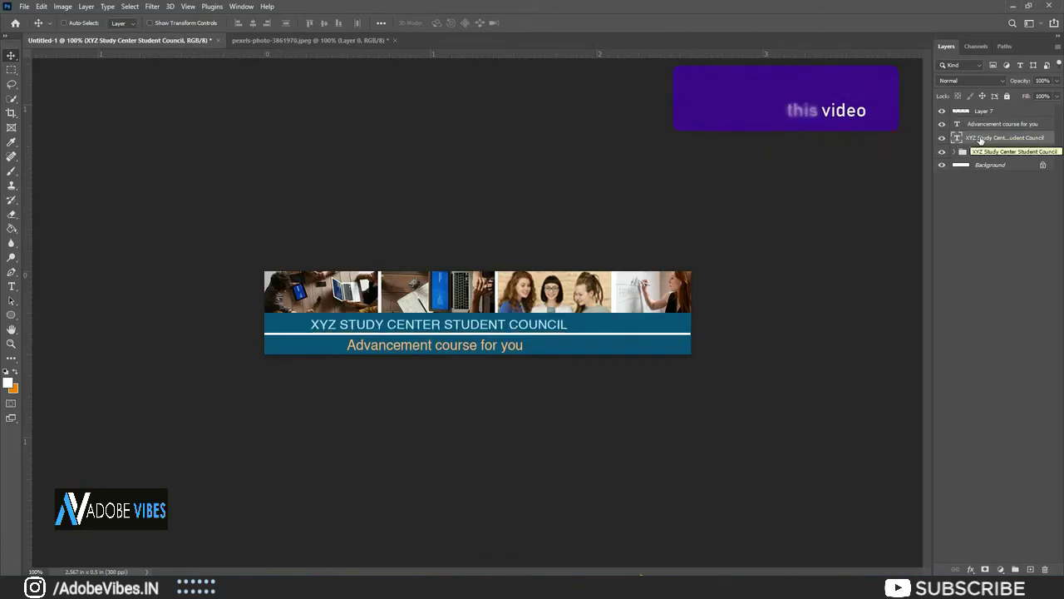
key("Right")
key("Right")
key("Right")
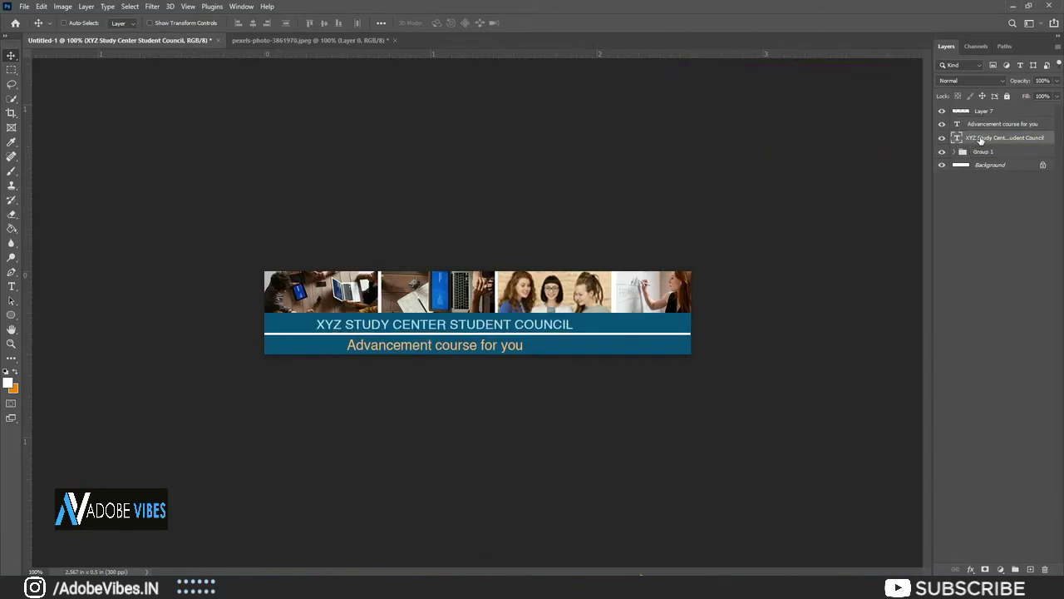
key("Right")
key("Right")
key("Right")
key("Right")
key("Right")
key("Right")
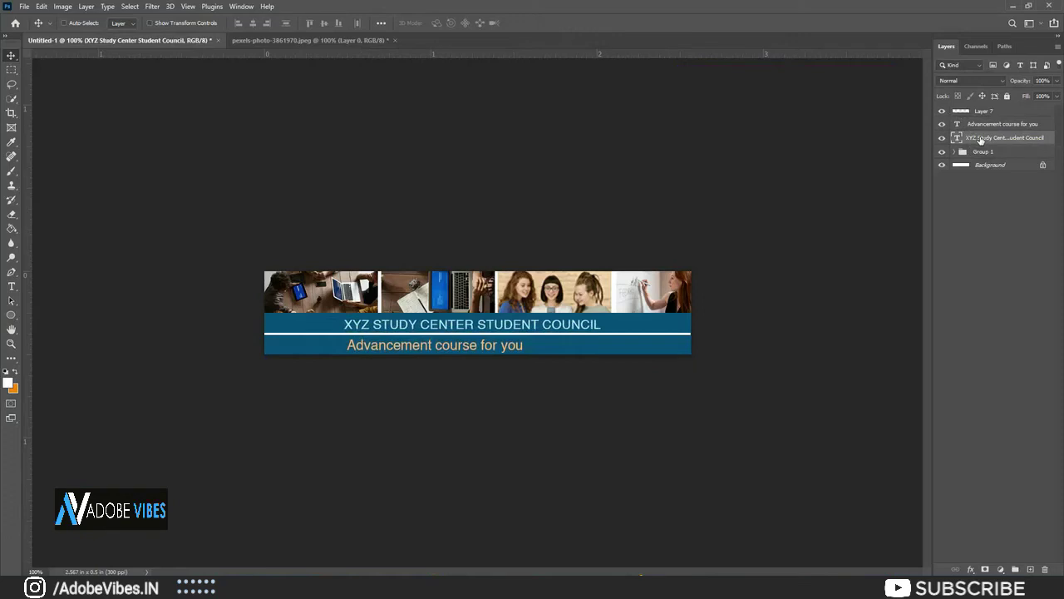
key("Left")
key("Left")
key("Left")
key("Left")
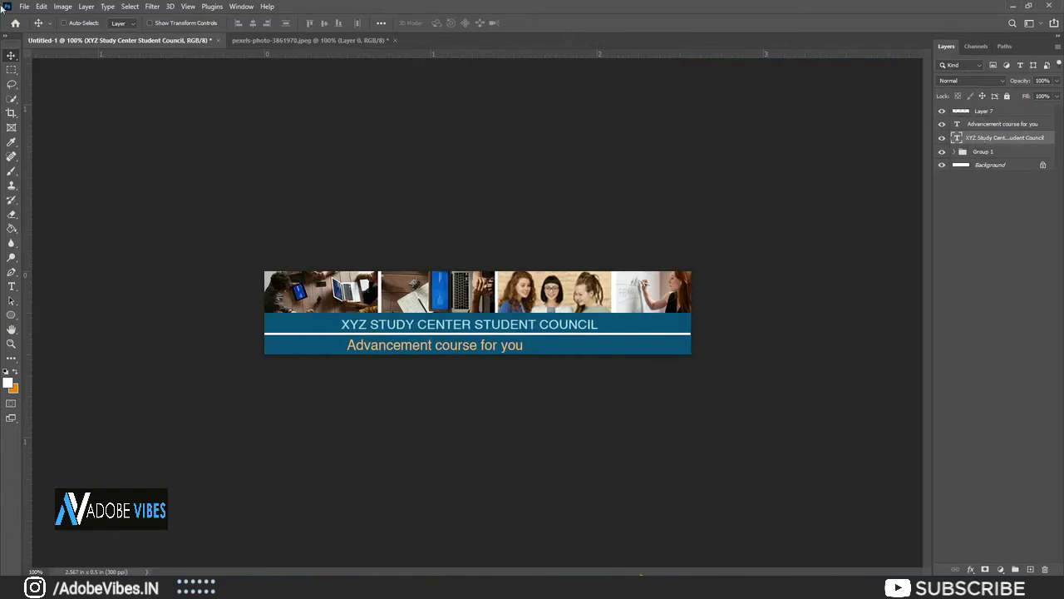
- Place the linked flame image fire-307384_1280 and shrink it to a small logo
left_click(22, 6)
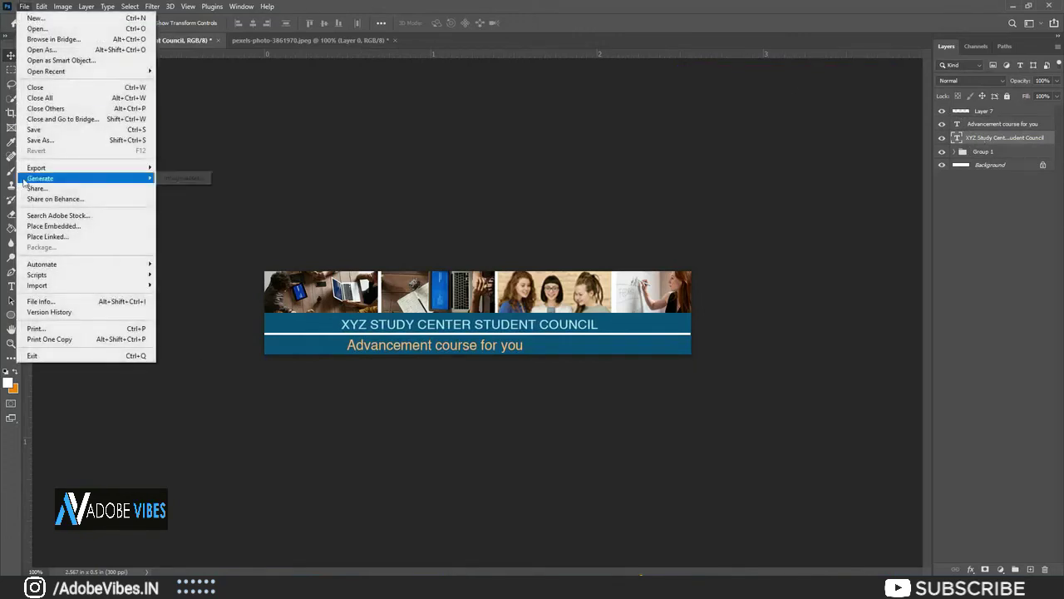
left_click(38, 237)
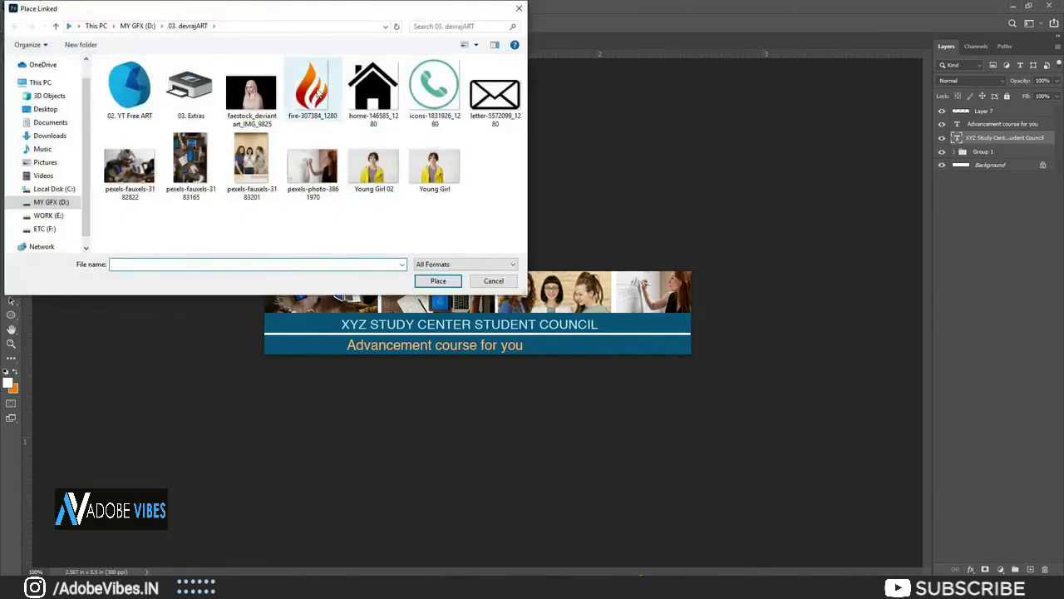
double_click(316, 96)
mouse_move(503, 269)
left_mouse_down()
mouse_move(466, 332)
mouse_move(280, 318)
left_mouse_up()
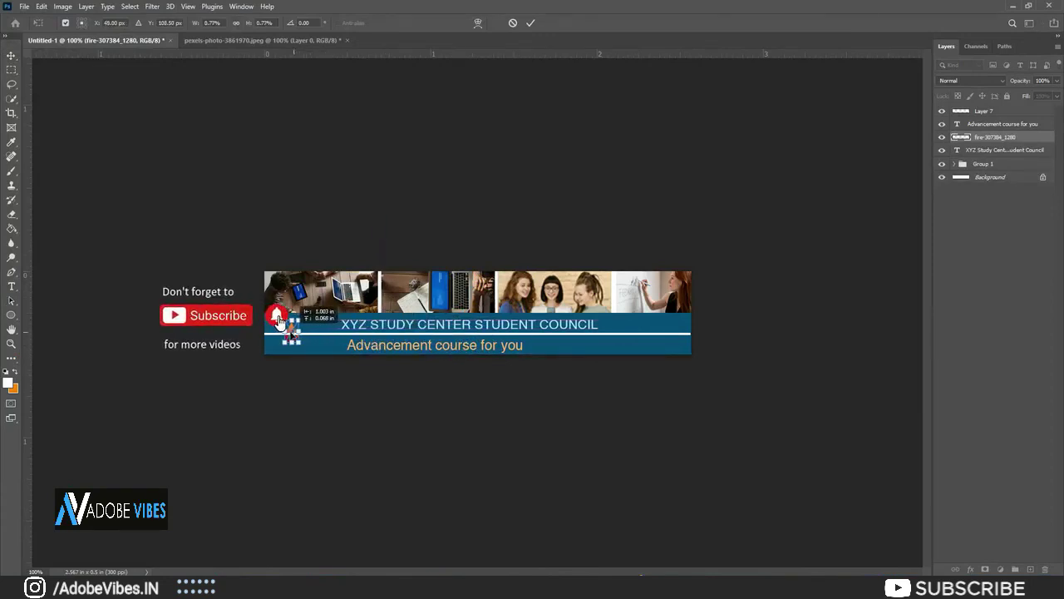
left_click(531, 23)
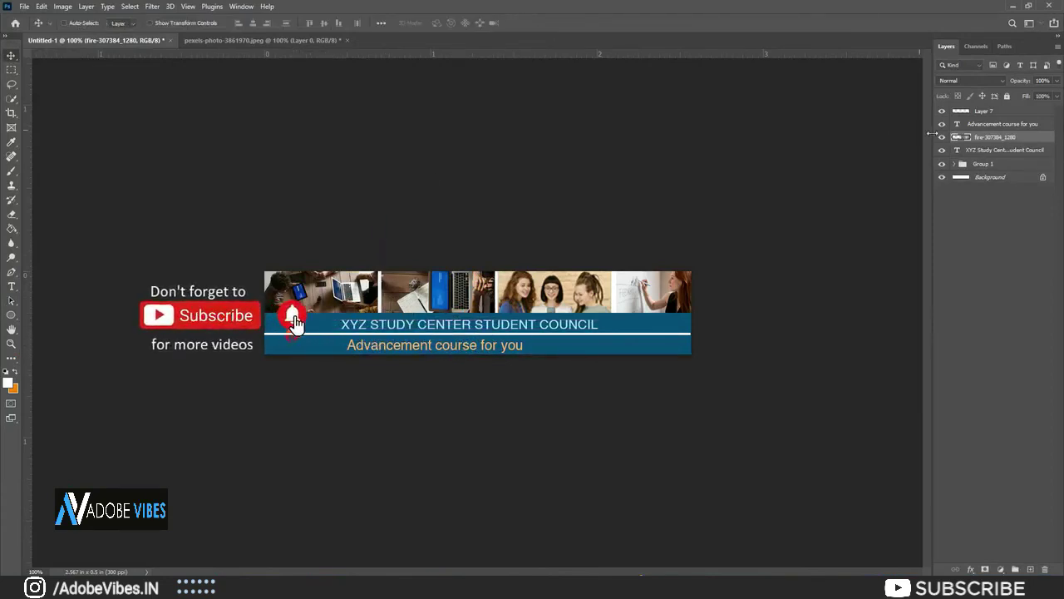
- Shorten the white divider line and enlarge the flame logo at the bar's left end
left_click(1019, 111)
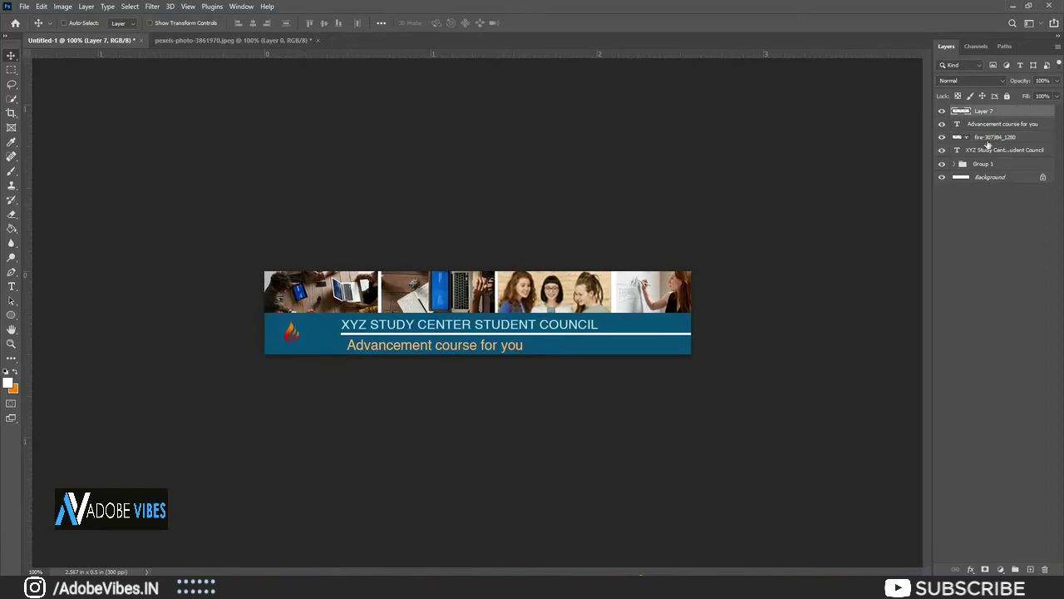
key("ctrl+t")
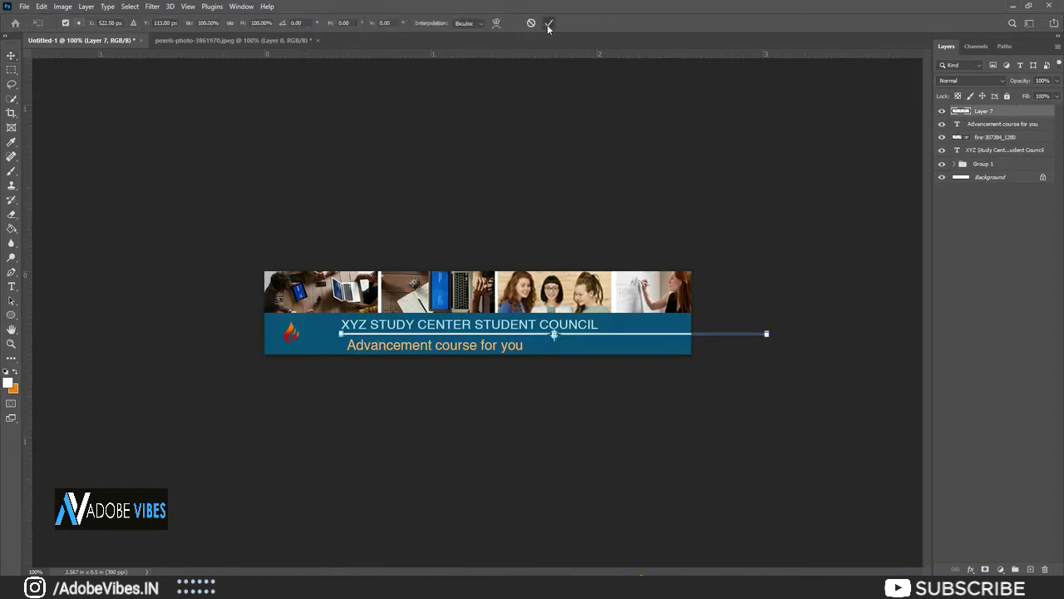
left_click(548, 23)
left_click(991, 138)
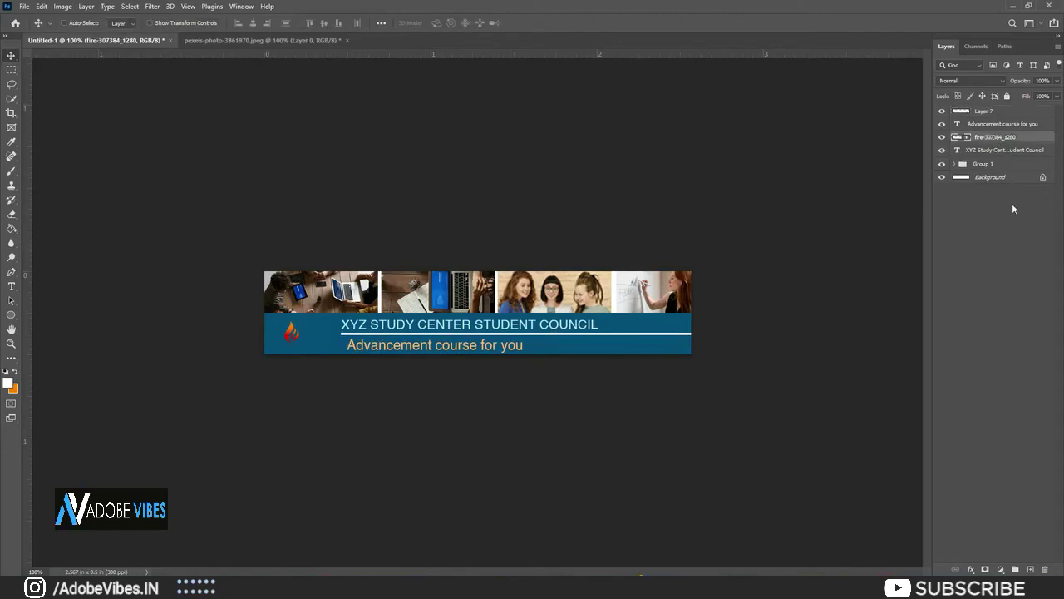
key("ctrl+t")
left_click_drag(302, 343, 305, 352)
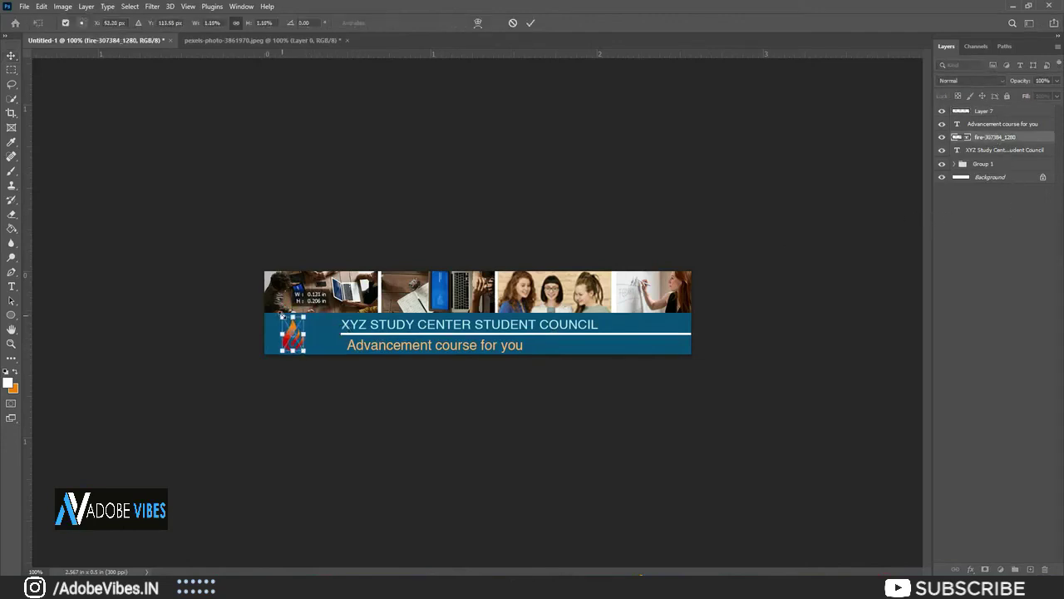
left_click_drag(283, 318, 281, 314)
left_click(532, 24)
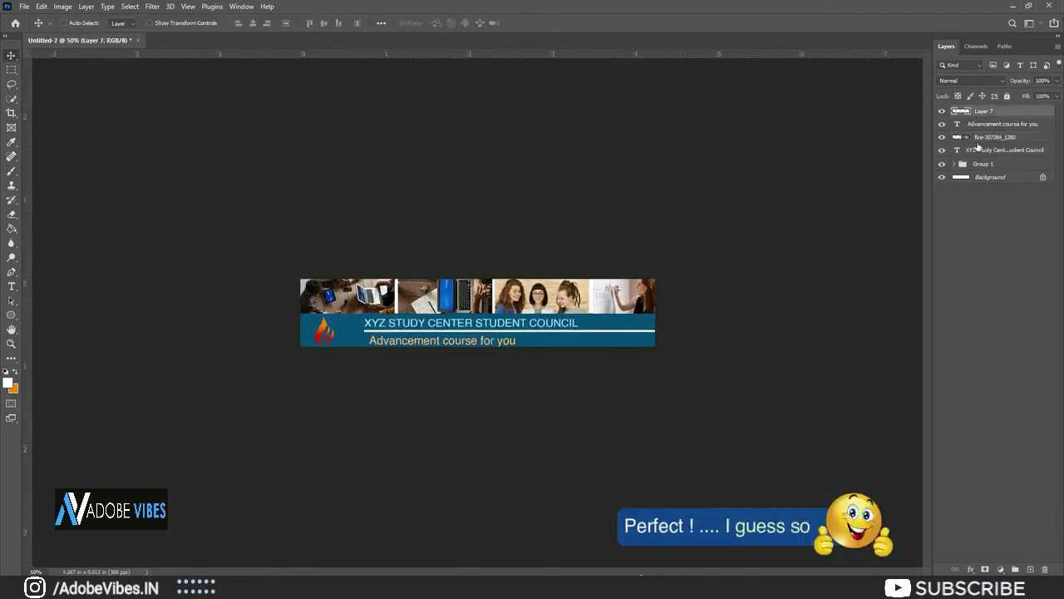
- Group the title, subtitle, divider and flame logo into Group 2 and nudge it up twice
left_click(962, 154, "shift")
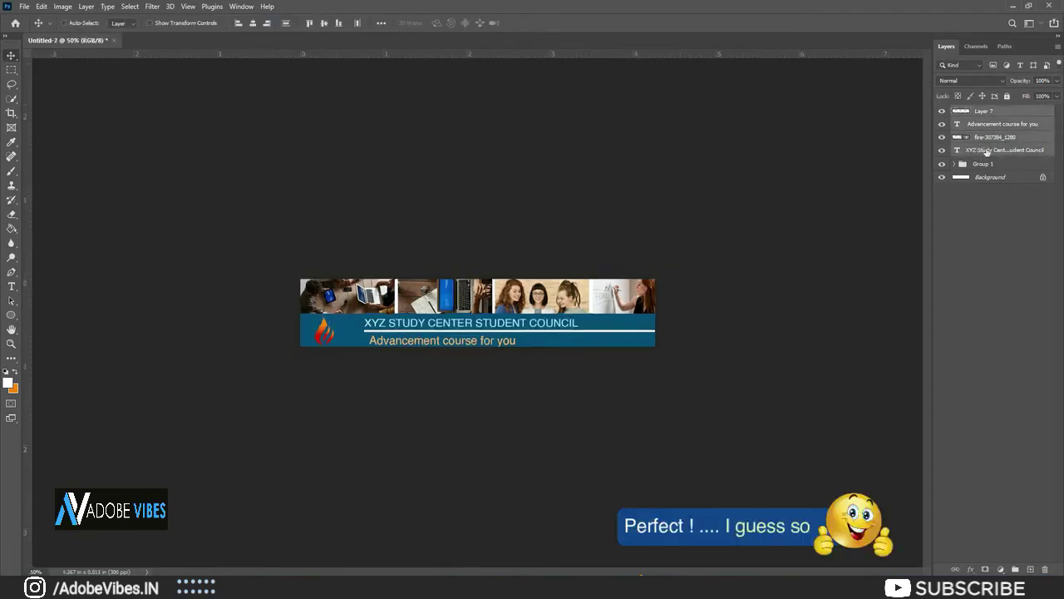
key("ctrl+g")
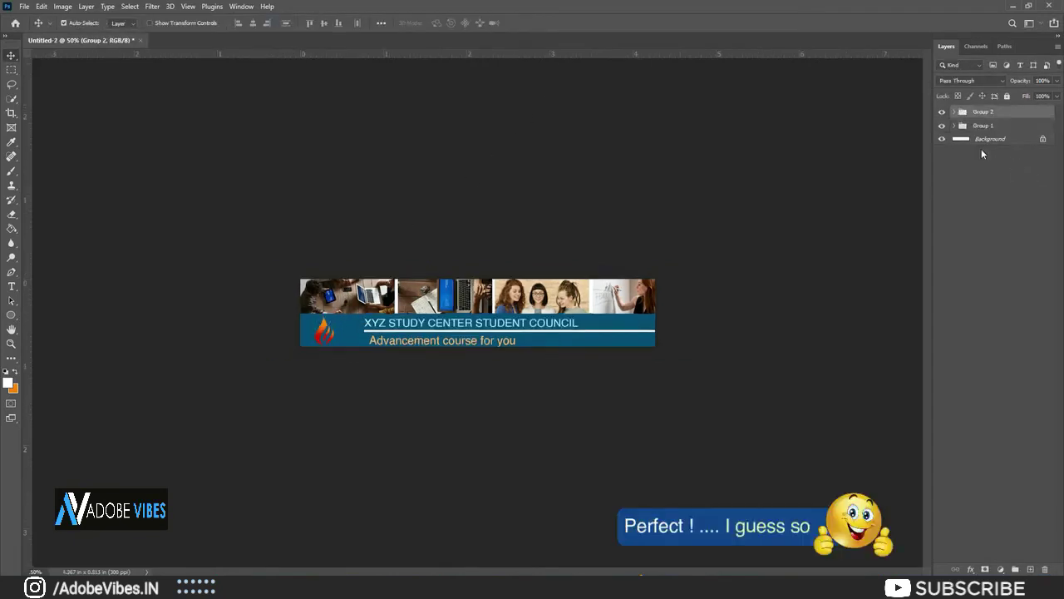
key("ctrl+0")
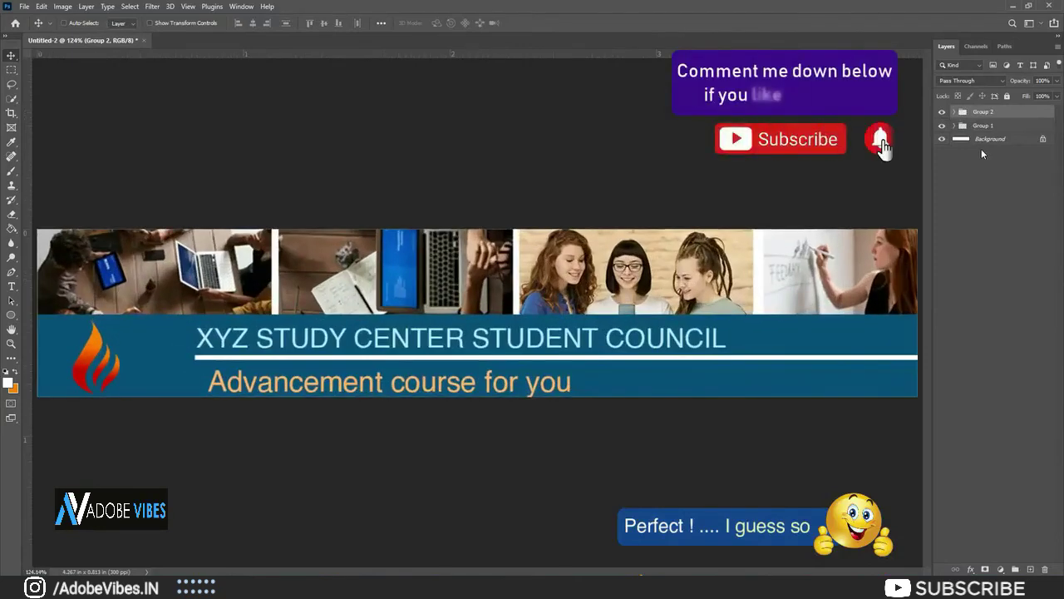
left_click(944, 112)
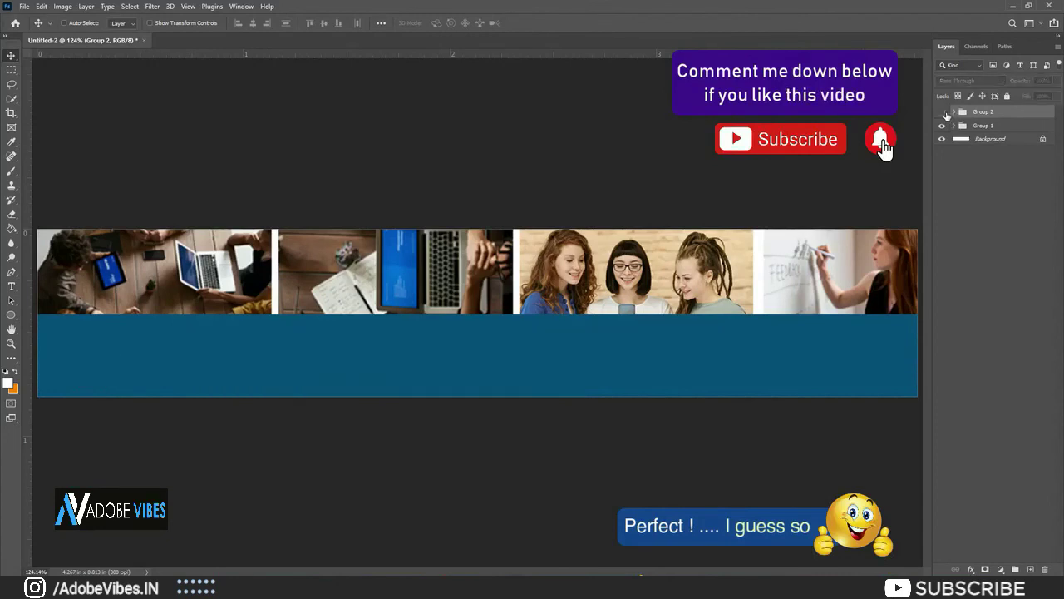
left_click(943, 113)
key("Up")
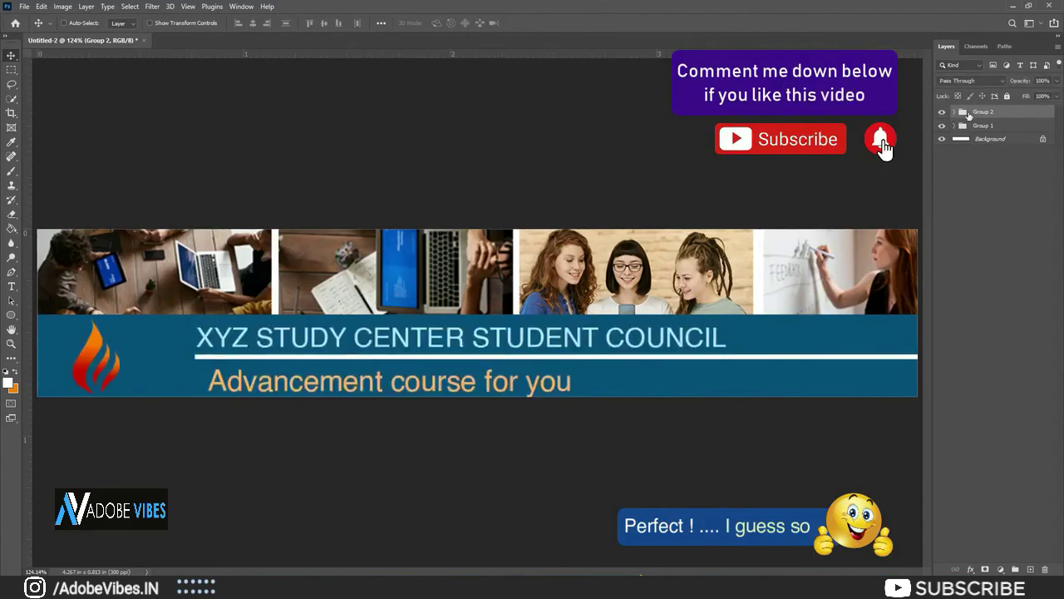
key("Up")
key("ctrl+minus")
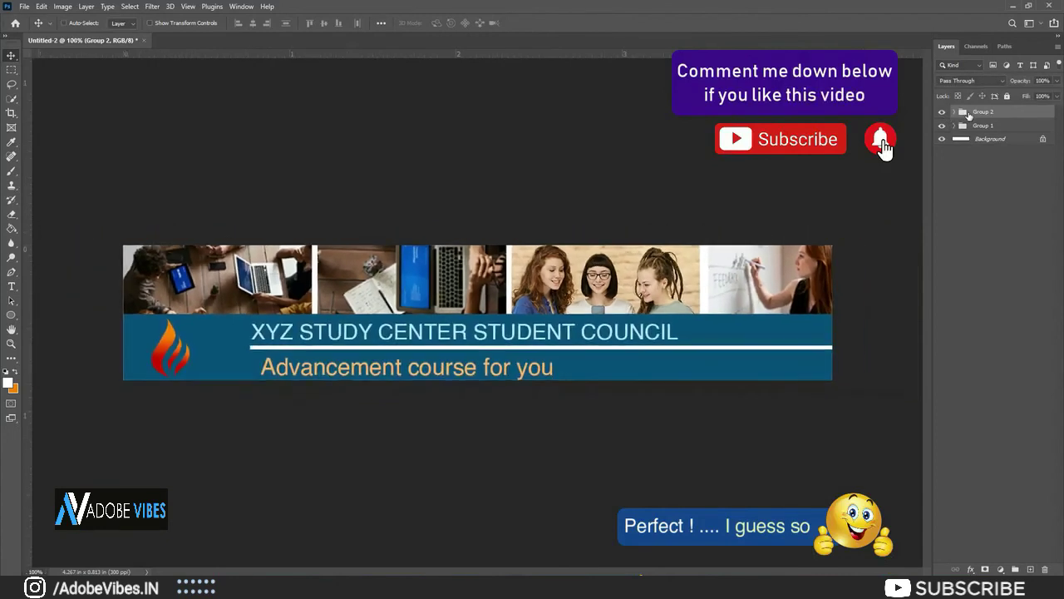